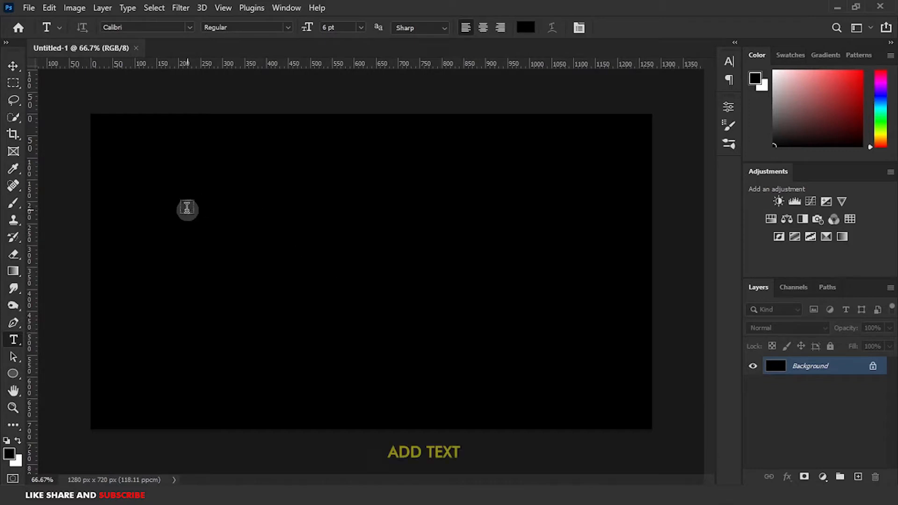
Draw a paragraph text box on the canvas and set the text color to white (ffffff).
{"action": "left_click_drag", "start_coordinate": [159, 204], "coordinate": [591, 337]}
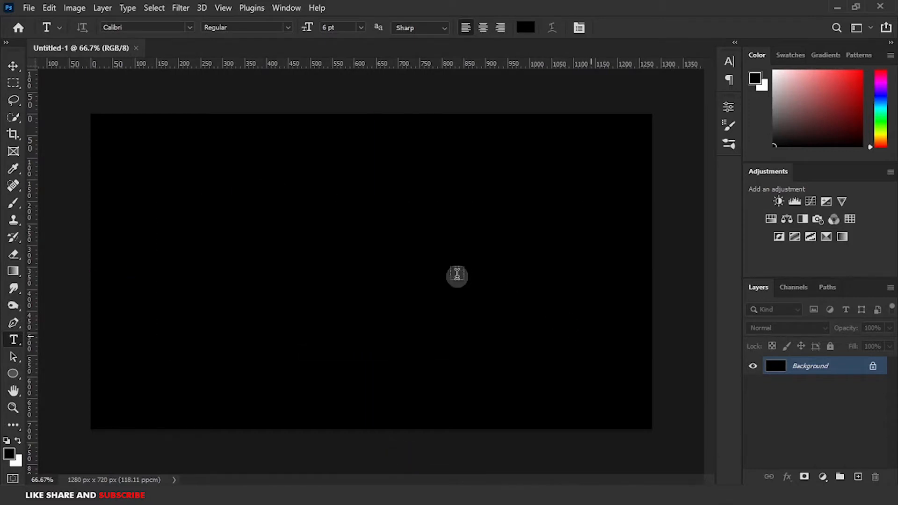
{"action": "key", "text": "BackSpace"}
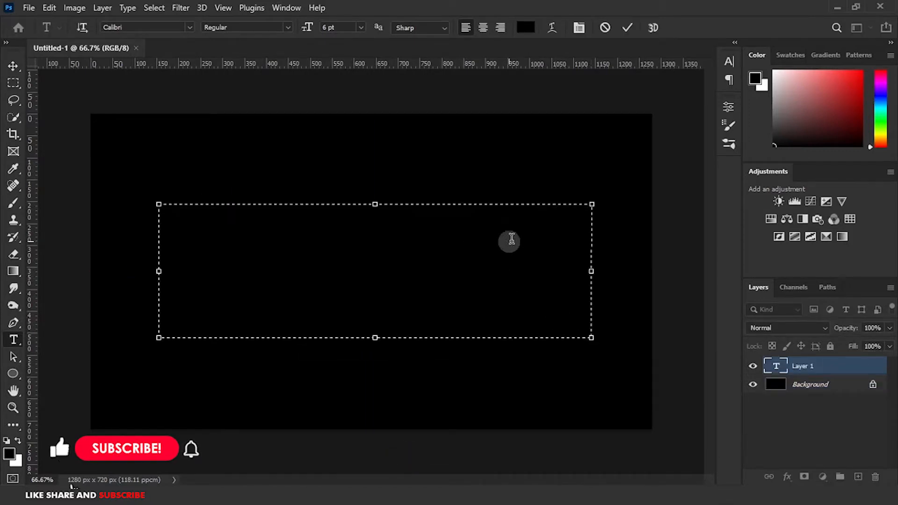
{"action": "left_click", "coordinate": [527, 26]}
{"action": "type", "text": "ffffff"}
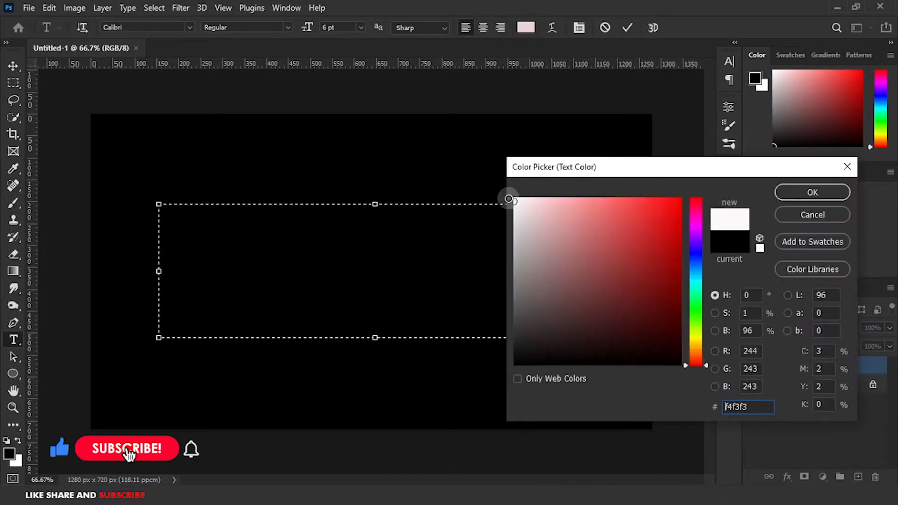
{"action": "left_click", "coordinate": [812, 193]}
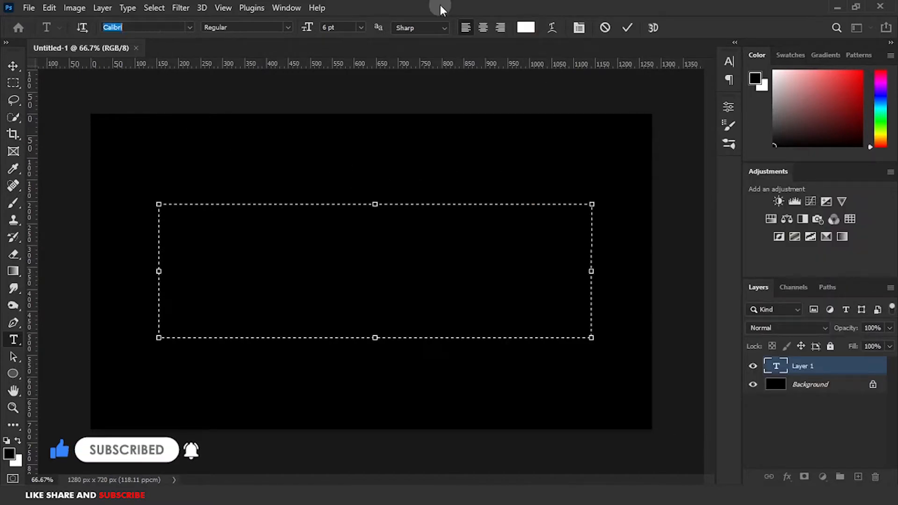
Set the font to Futura Md BT Bold and type GRAPHIO in the text box.
{"action": "key", "text": "BackSpace"}
{"action": "type", "text": "futu"}
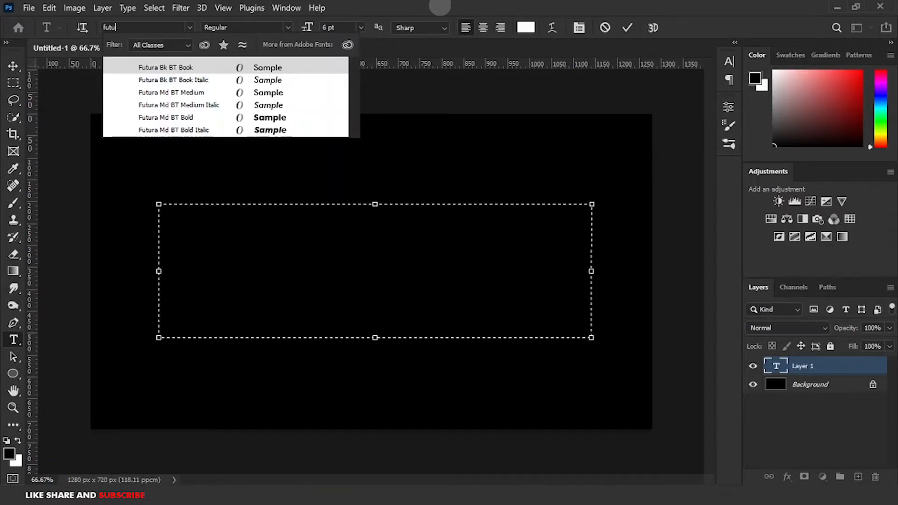
{"action": "left_click", "coordinate": [269, 118]}
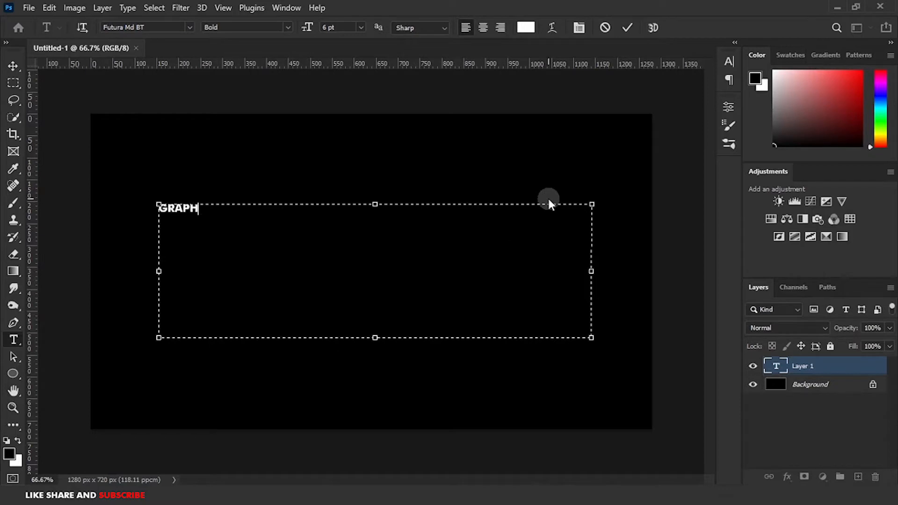
{"action": "type", "text": "IO"}
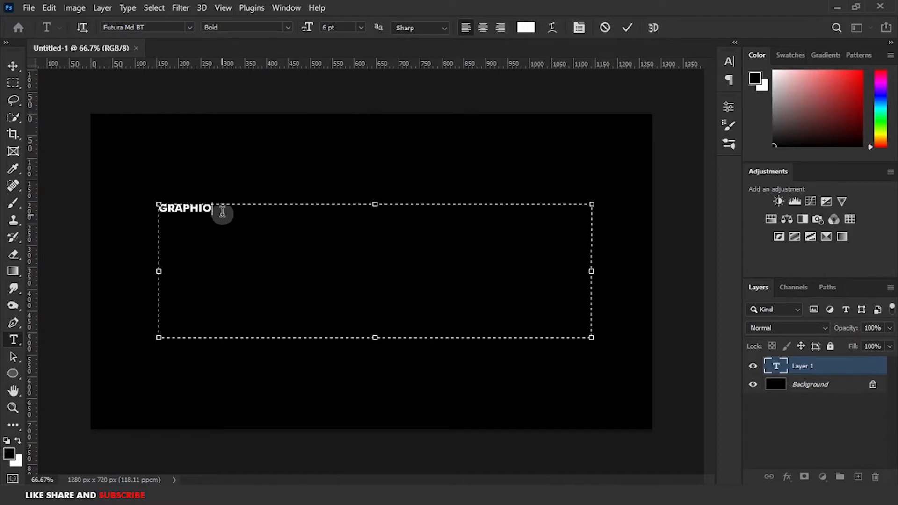
Select the GRAPHIO text, set its size to 36 pt, and commit the text.
{"action": "left_click_drag", "start_coordinate": [222, 211], "coordinate": [145, 215]}
{"action": "left_click", "coordinate": [356, 27]}
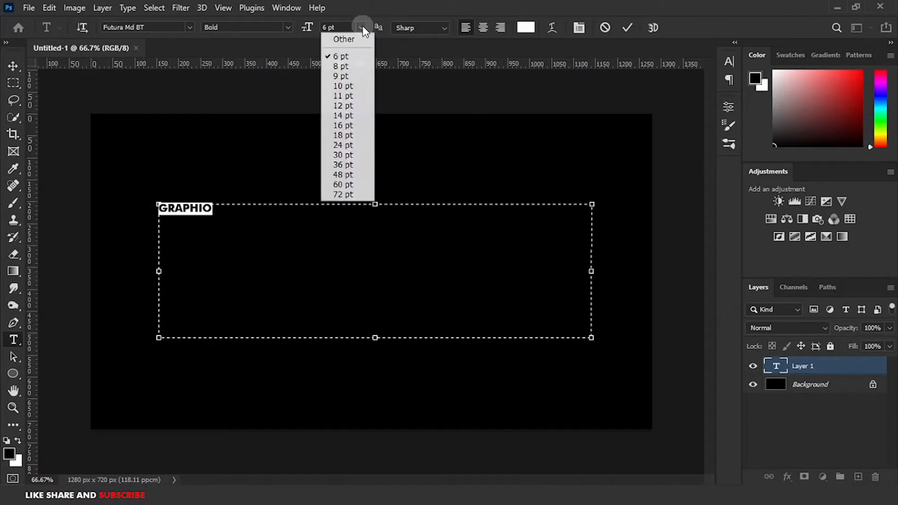
{"action": "left_click", "coordinate": [355, 195]}
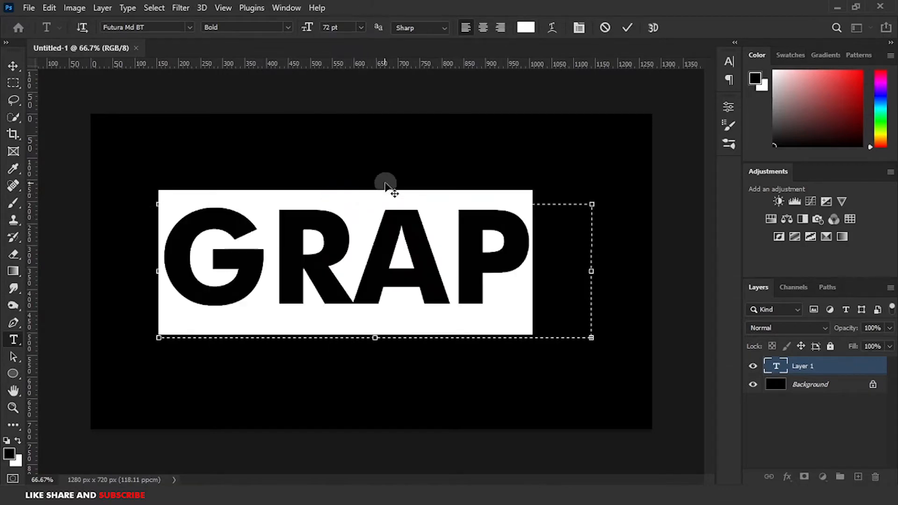
{"action": "left_click", "coordinate": [361, 27]}
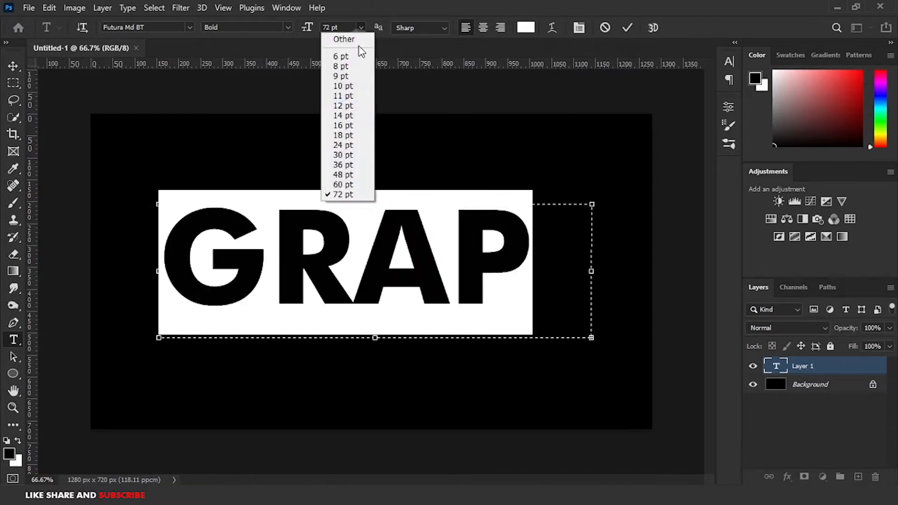
{"action": "left_click", "coordinate": [346, 185]}
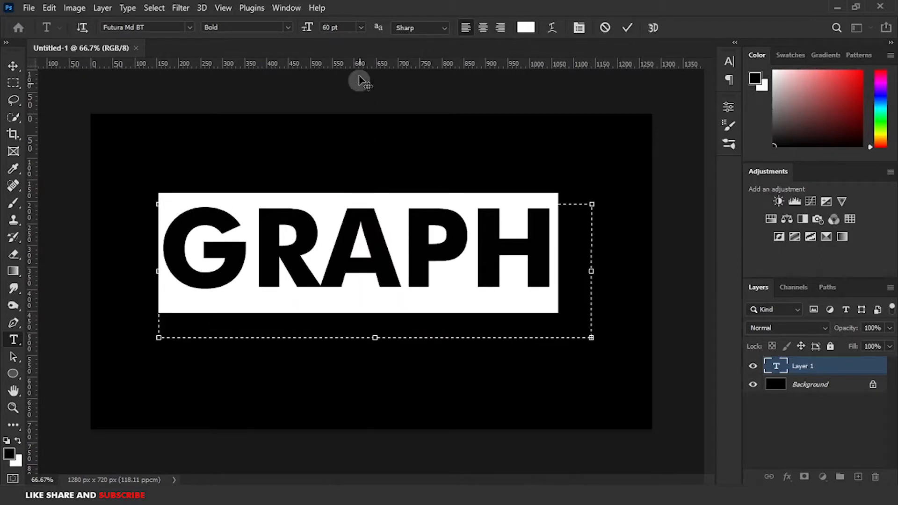
{"action": "left_click", "coordinate": [356, 27]}
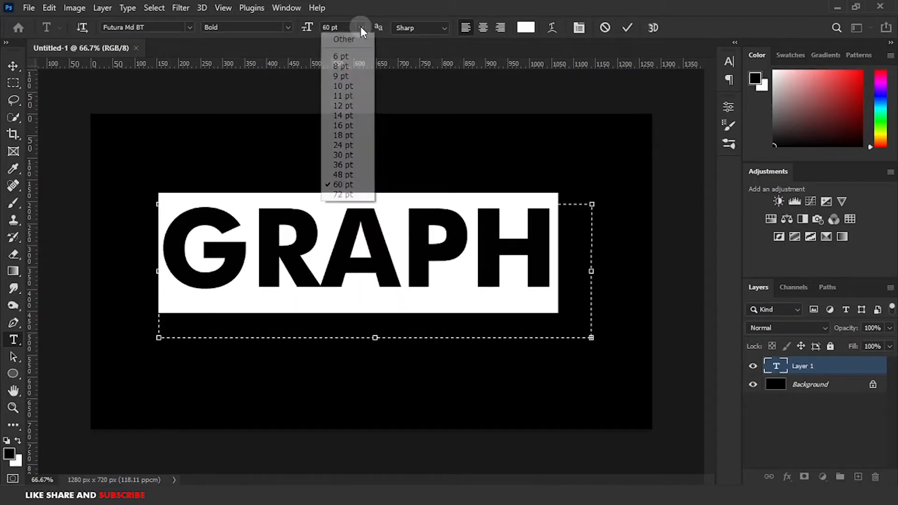
{"action": "left_click", "coordinate": [342, 166]}
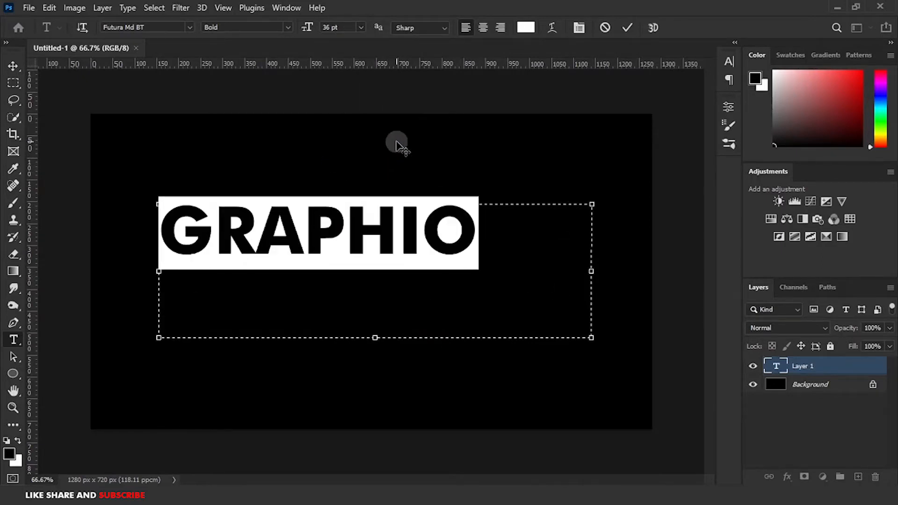
{"action": "left_click", "coordinate": [627, 29]}
Move the GRAPHIO text to the center of the canvas.
{"action": "left_click", "coordinate": [13, 66]}
{"action": "left_click_drag", "start_coordinate": [333, 257], "coordinate": [366, 282]}
{"action": "left_click", "coordinate": [563, 215]}
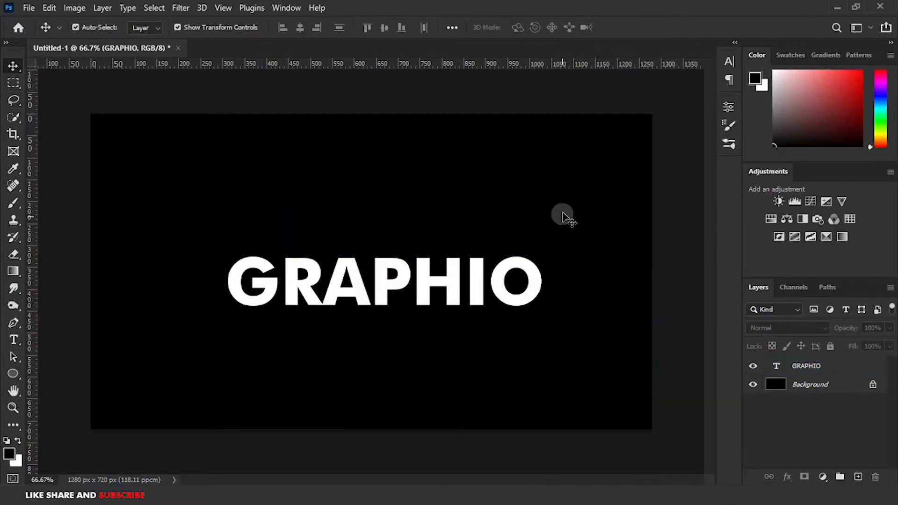
Add a Solid Color fill layer with the blue color 352cec.
{"action": "left_click", "coordinate": [823, 477]}
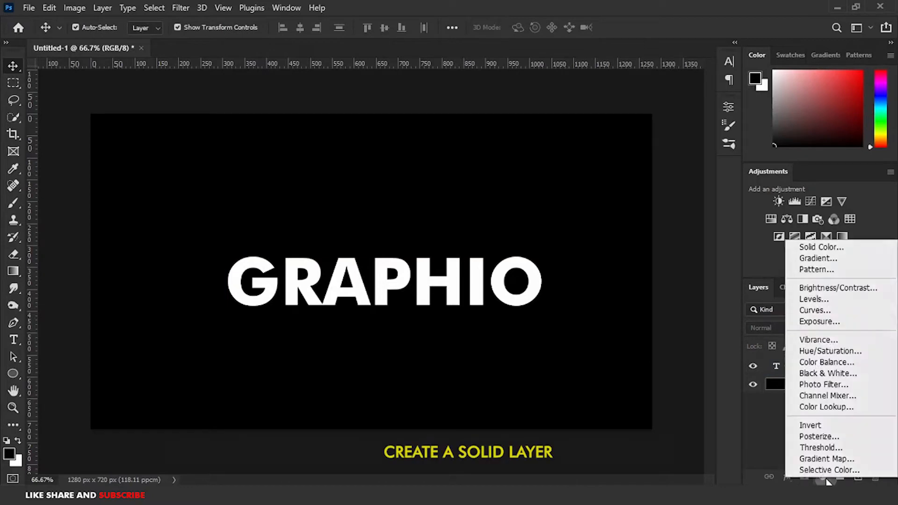
{"action": "left_click", "coordinate": [800, 246]}
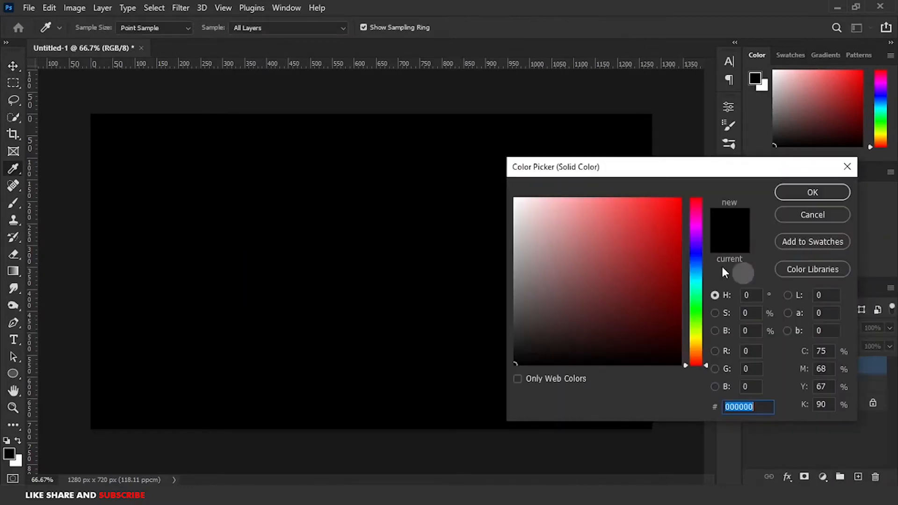
{"action": "left_click", "coordinate": [696, 253]}
{"action": "left_click", "coordinate": [681, 195]}
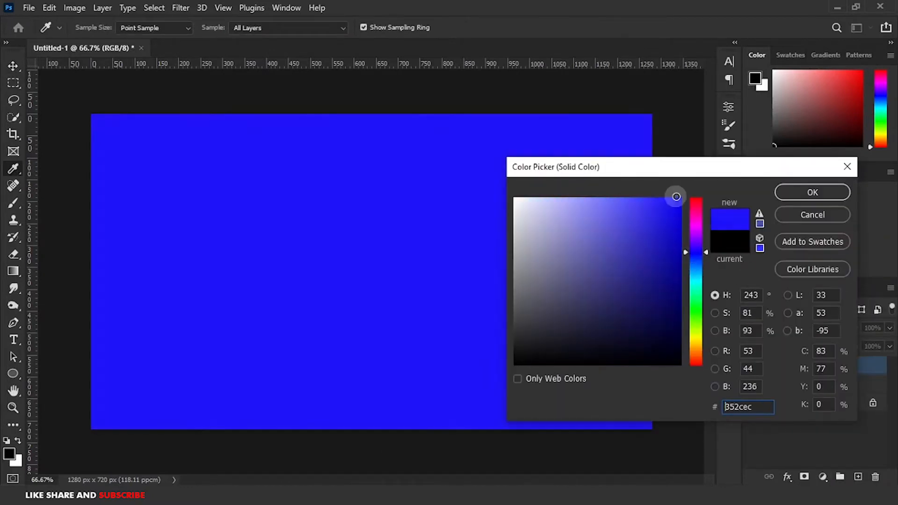
{"action": "left_click", "coordinate": [813, 193]}
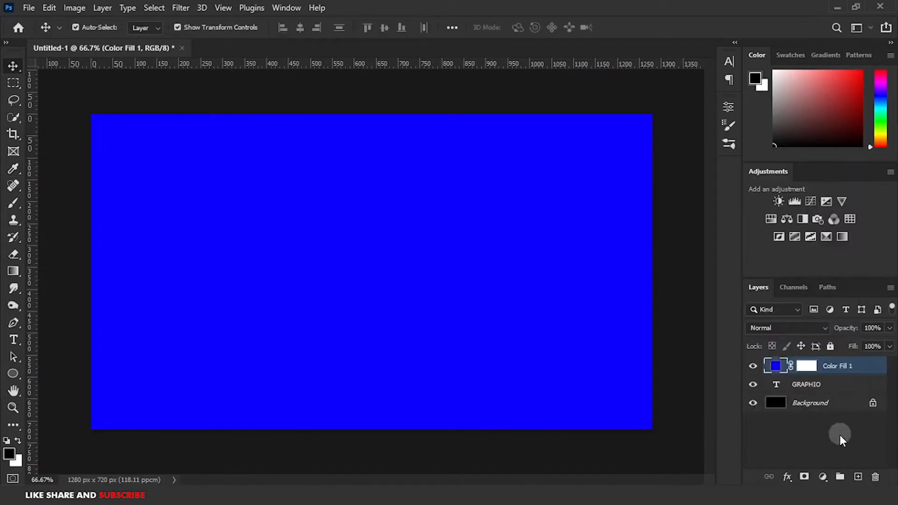
Switch to the Brush tool on the Color Fill 1 layer and pick a pink foreground color.
{"action": "left_click", "coordinate": [849, 424]}
{"action": "left_click", "coordinate": [776, 369]}
{"action": "left_click", "coordinate": [18, 204]}
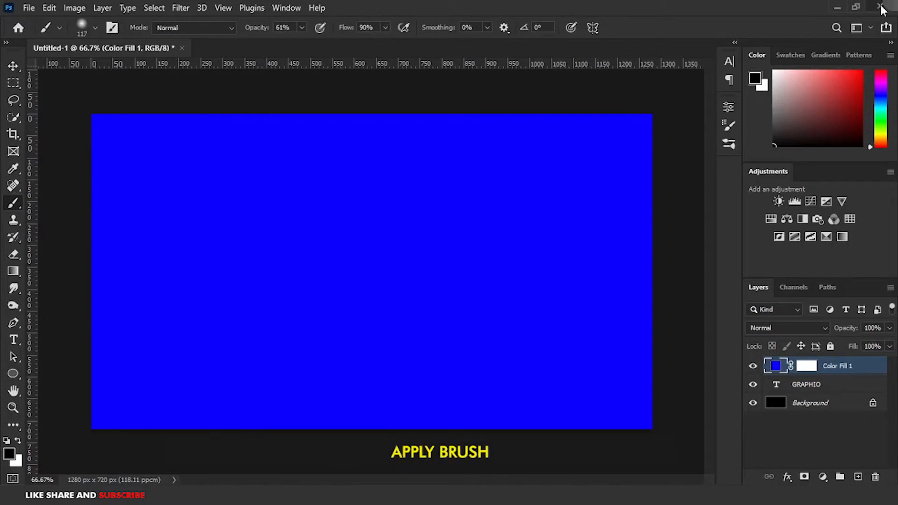
{"action": "left_click", "coordinate": [883, 76]}
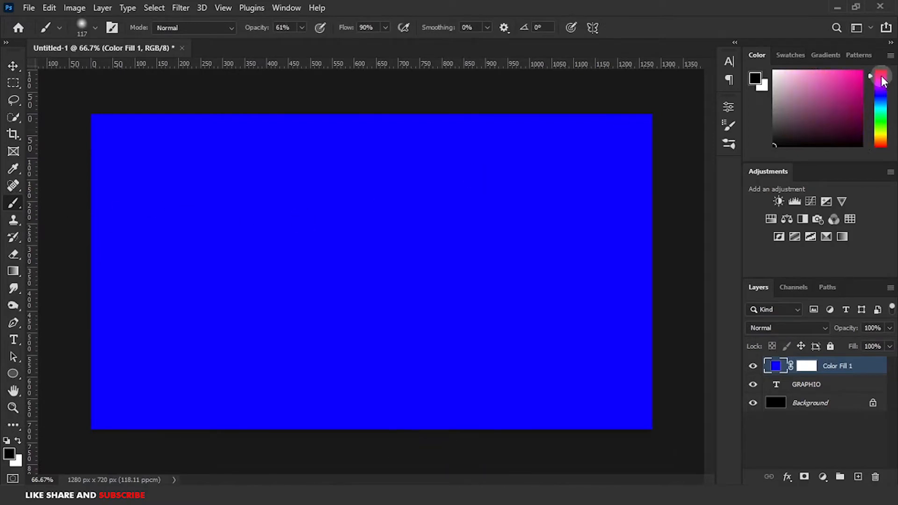
{"action": "left_click", "coordinate": [861, 71]}
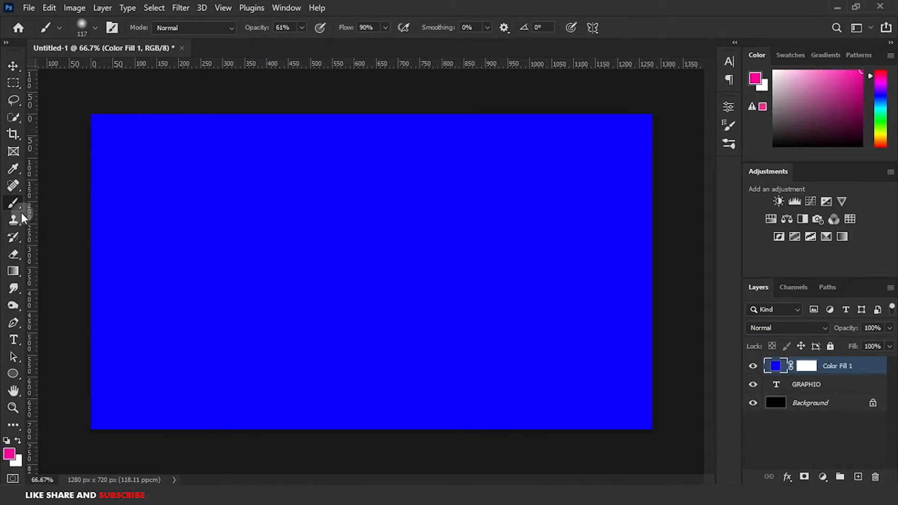
{"action": "left_click", "coordinate": [431, 265]}
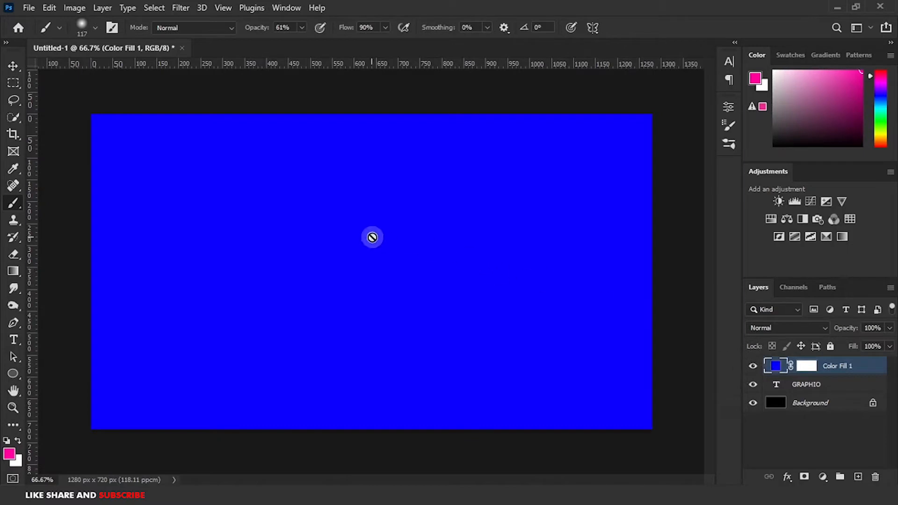
{"action": "left_click", "coordinate": [390, 239]}
{"action": "left_click", "coordinate": [410, 203]}
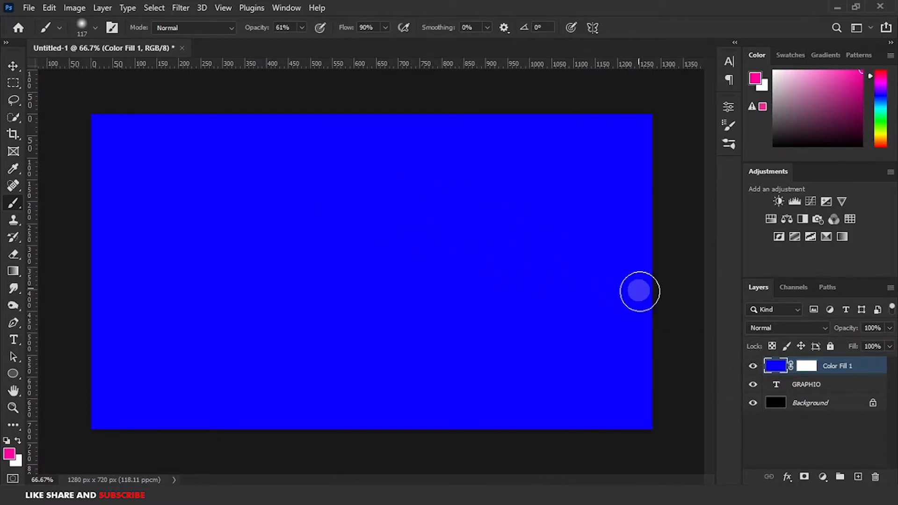
Set the brush size to 635 px and paint pink across the upper-left area of the fill.
{"action": "right_click", "coordinate": [349, 202]}
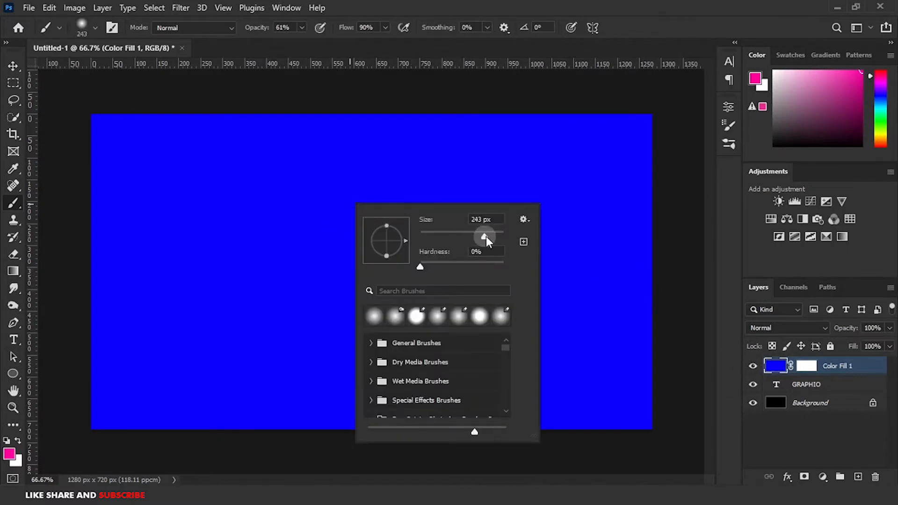
{"action": "left_click_drag", "start_coordinate": [491, 237], "coordinate": [492, 236]}
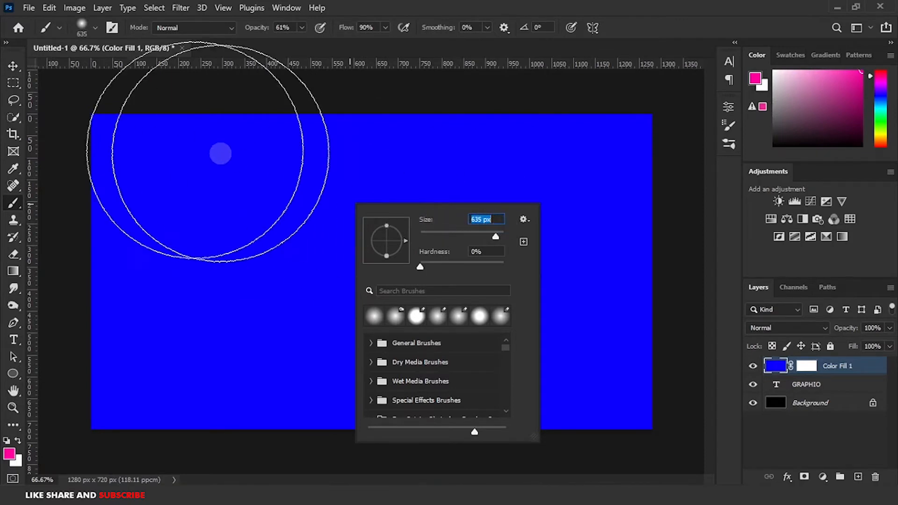
{"action": "left_click", "coordinate": [172, 180]}
{"action": "mouse_move", "coordinate": [151, 160]}
{"action": "left_mouse_down"}
{"action": "mouse_move", "coordinate": [115, 122]}
{"action": "mouse_move", "coordinate": [101, 130]}
{"action": "mouse_move", "coordinate": [95, 322]}
{"action": "mouse_move", "coordinate": [118, 282]}
{"action": "mouse_move", "coordinate": [192, 232]}
{"action": "mouse_move", "coordinate": [230, 114]}
{"action": "mouse_move", "coordinate": [558, 97]}
{"action": "mouse_move", "coordinate": [393, 121]}
{"action": "mouse_move", "coordinate": [320, 114]}
{"action": "mouse_move", "coordinate": [276, 177]}
{"action": "mouse_move", "coordinate": [230, 288]}
{"action": "mouse_move", "coordinate": [120, 389]}
{"action": "mouse_move", "coordinate": [97, 370]}
{"action": "mouse_move", "coordinate": [159, 391]}
{"action": "mouse_move", "coordinate": [403, 197]}
{"action": "mouse_move", "coordinate": [640, 214]}
{"action": "left_mouse_up"}
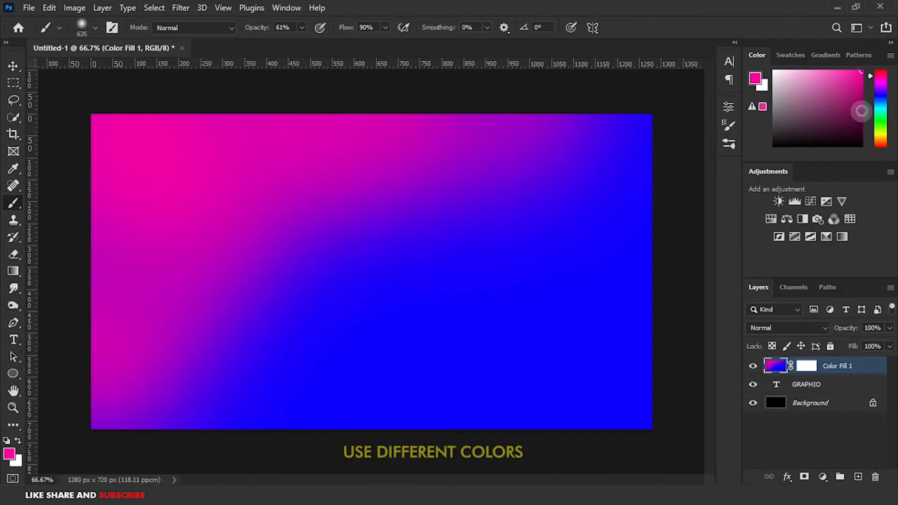
Pick a light blue color and paint over the upper-right part of the canvas.
{"action": "left_click", "coordinate": [880, 103]}
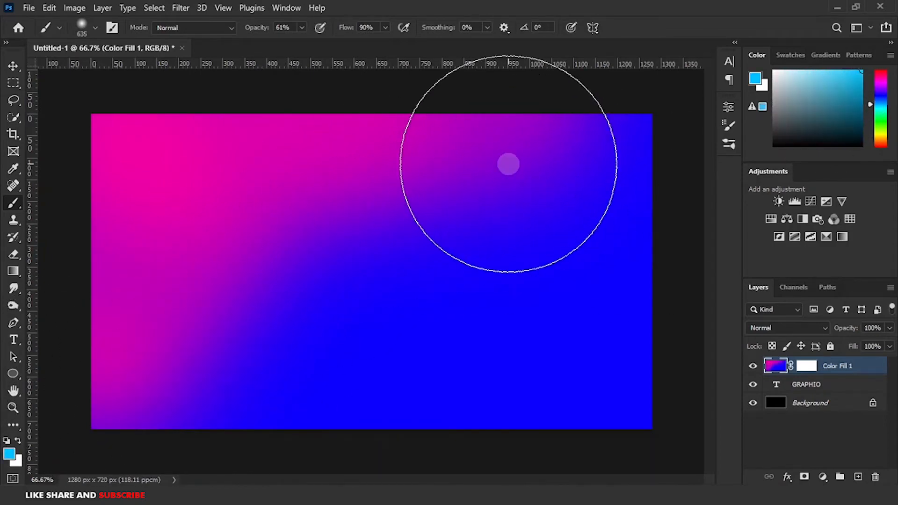
{"action": "mouse_move", "coordinate": [507, 162]}
{"action": "left_mouse_down"}
{"action": "mouse_move", "coordinate": [459, 182]}
{"action": "mouse_move", "coordinate": [364, 205]}
{"action": "mouse_move", "coordinate": [321, 155]}
{"action": "mouse_move", "coordinate": [347, 106]}
{"action": "mouse_move", "coordinate": [597, 128]}
{"action": "left_mouse_up"}
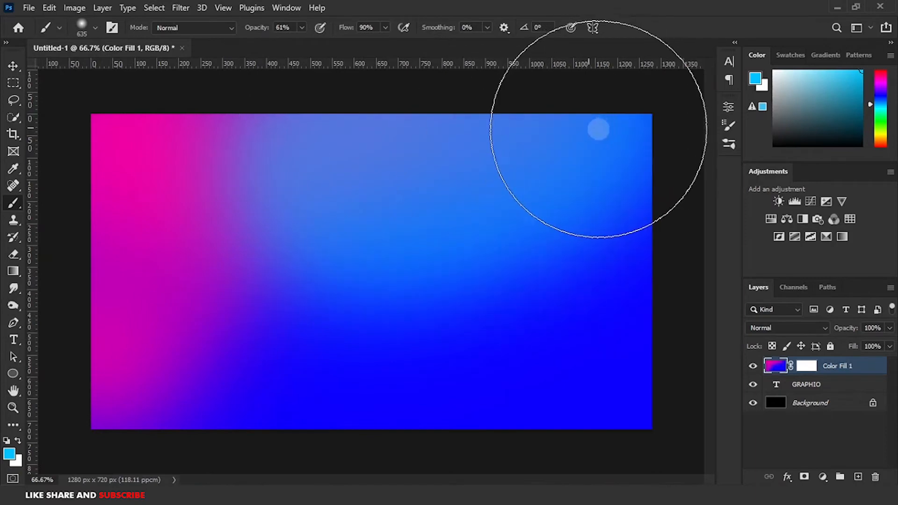
Pick a magenta-red color and paint down the right side toward the bottom of the canvas.
{"action": "left_click_drag", "start_coordinate": [882, 97], "coordinate": [880, 72]}
{"action": "mouse_move", "coordinate": [605, 139]}
{"action": "left_mouse_down"}
{"action": "mouse_move", "coordinate": [663, 214]}
{"action": "mouse_move", "coordinate": [664, 310]}
{"action": "mouse_move", "coordinate": [645, 423]}
{"action": "mouse_move", "coordinate": [538, 416]}
{"action": "mouse_move", "coordinate": [510, 450]}
{"action": "mouse_move", "coordinate": [480, 459]}
{"action": "left_mouse_up"}
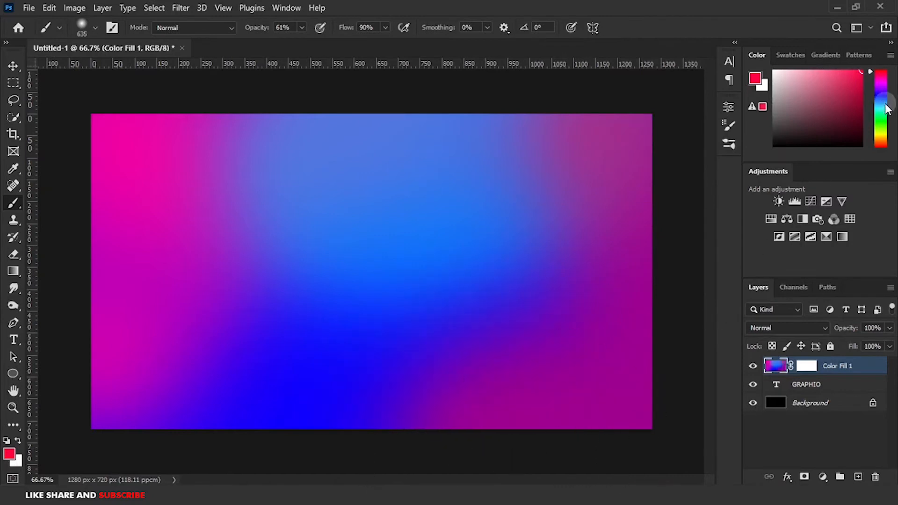
Pick a yellow-green color and paint along the top edge of the canvas.
{"action": "left_click_drag", "start_coordinate": [887, 109], "coordinate": [881, 131]}
{"action": "mouse_move", "coordinate": [652, 132]}
{"action": "left_mouse_down"}
{"action": "mouse_move", "coordinate": [529, 102]}
{"action": "mouse_move", "coordinate": [337, 89]}
{"action": "mouse_move", "coordinate": [241, 111]}
{"action": "left_mouse_up"}
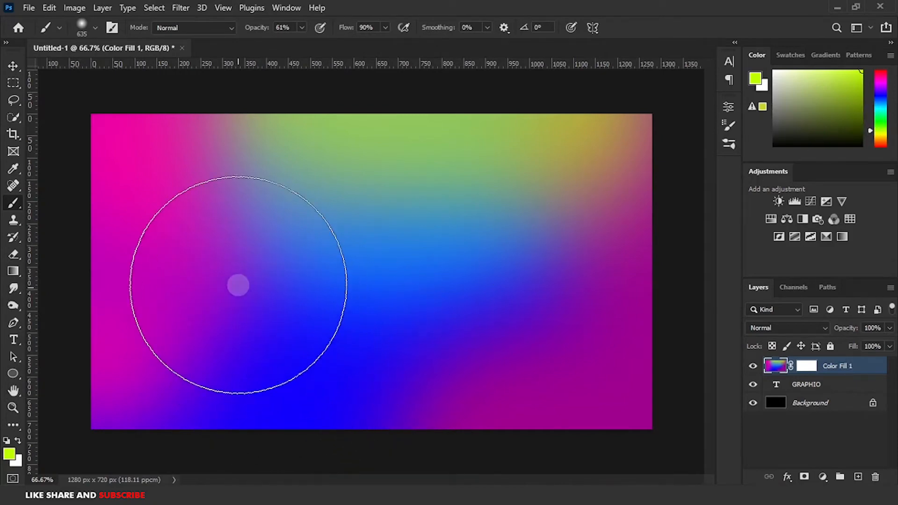
{"action": "left_click_drag", "start_coordinate": [203, 111], "coordinate": [200, 100]}
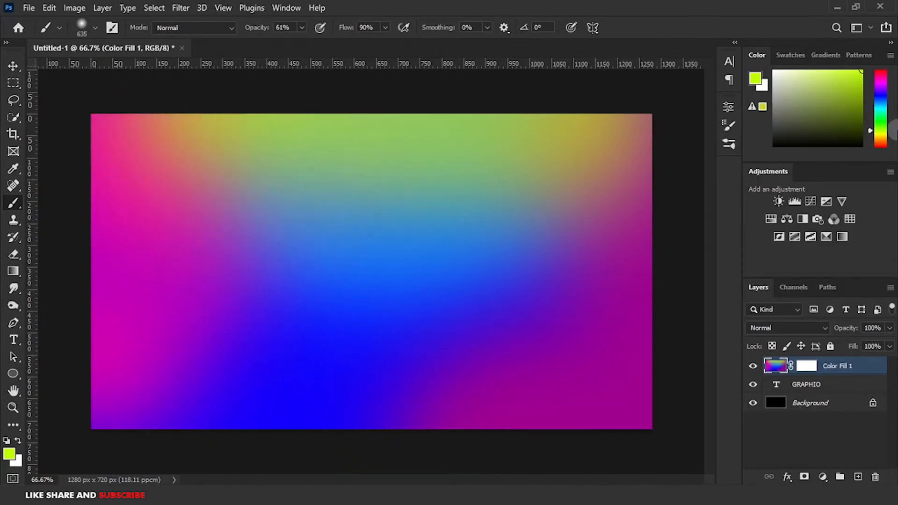
Pick a deep blue color and dab it at the top center and bottom center of the canvas.
{"action": "left_click", "coordinate": [874, 94]}
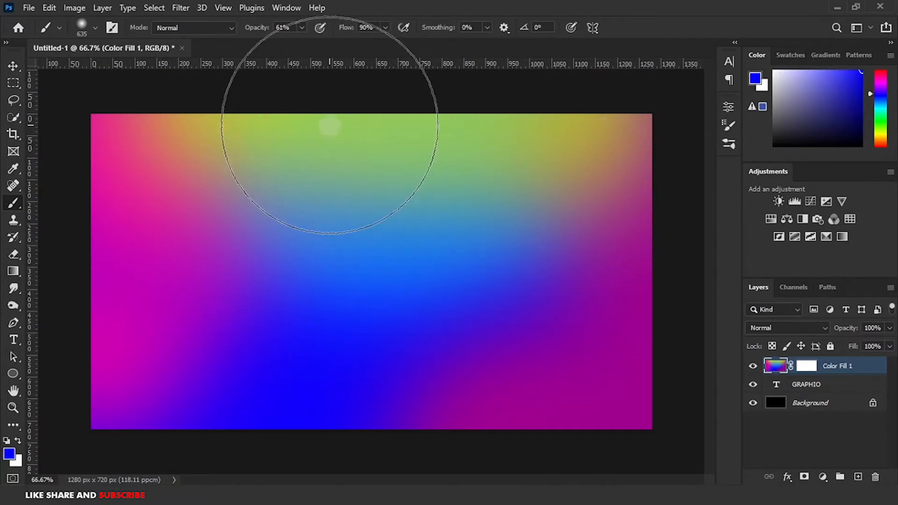
{"action": "left_click", "coordinate": [325, 105]}
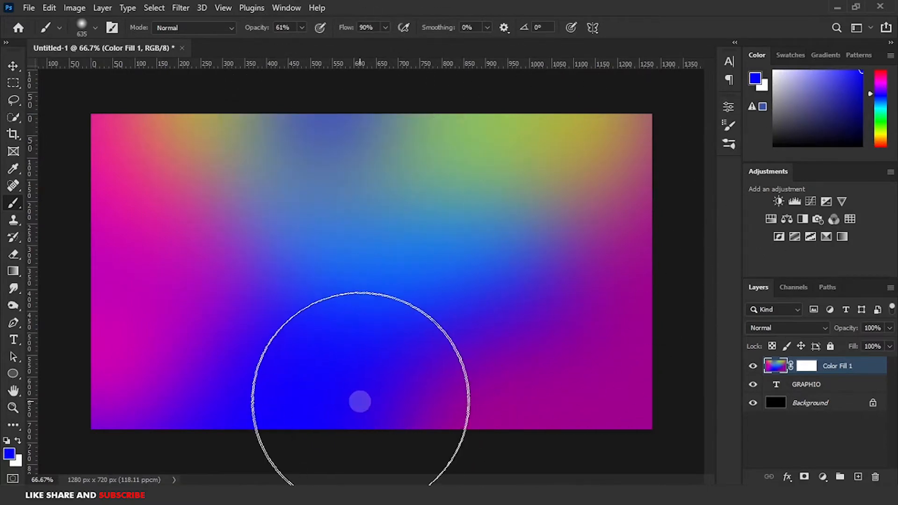
{"action": "left_click", "coordinate": [370, 395]}
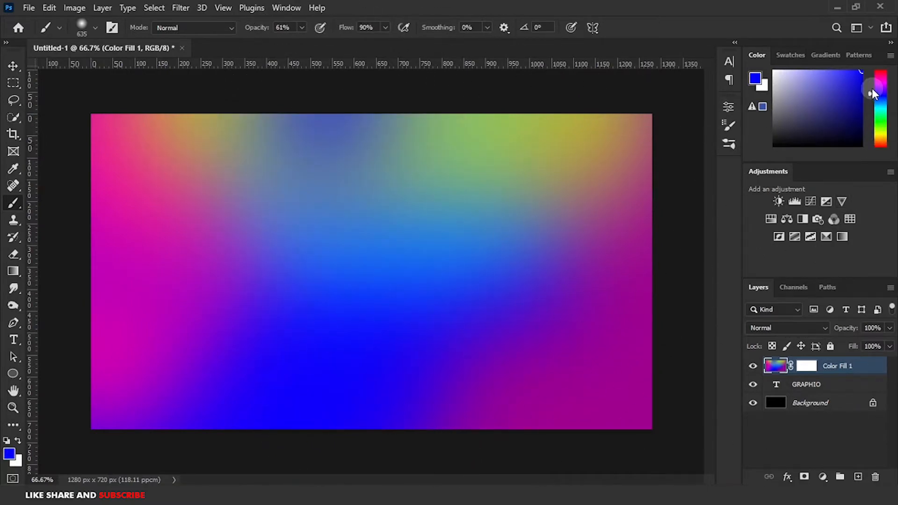
Pick a magenta color and dab it over the lower-left and center of the canvas.
{"action": "left_click_drag", "start_coordinate": [873, 90], "coordinate": [872, 80]}
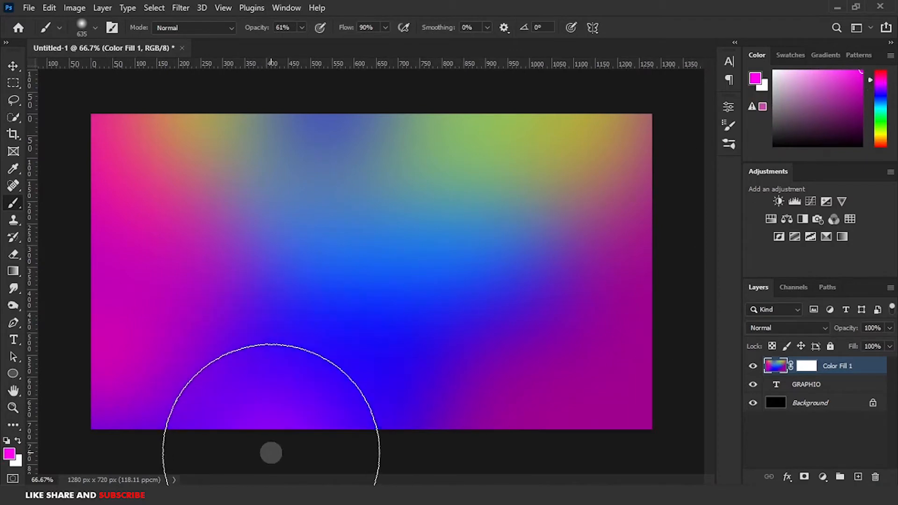
{"action": "left_click", "coordinate": [358, 405]}
{"action": "left_click", "coordinate": [347, 280]}
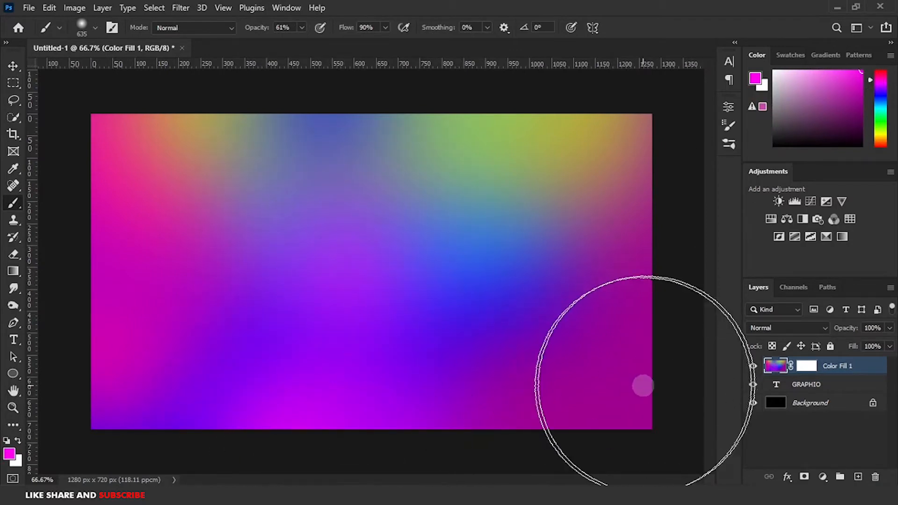
Select the Color Fill 1 layer and add a Hue/Saturation adjustment layer above it.
{"action": "left_click", "coordinate": [13, 66]}
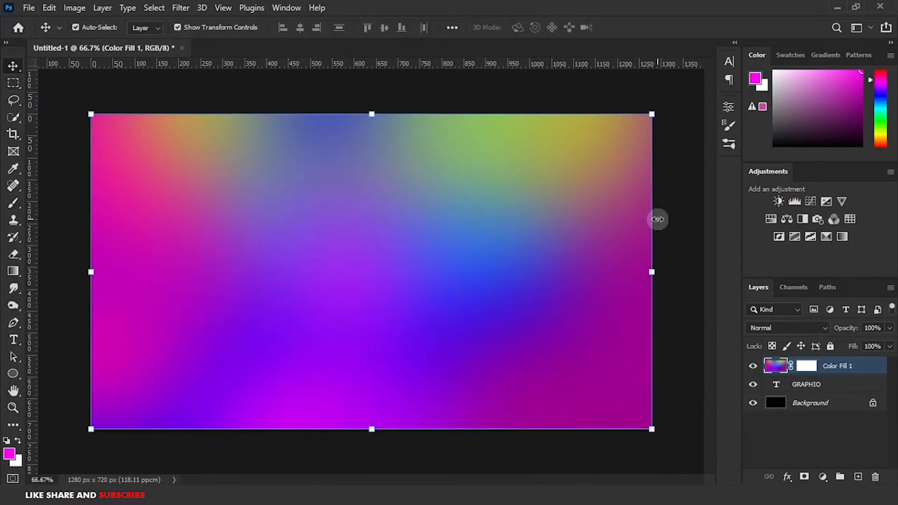
{"action": "left_click", "coordinate": [863, 418]}
{"action": "left_click", "coordinate": [841, 368]}
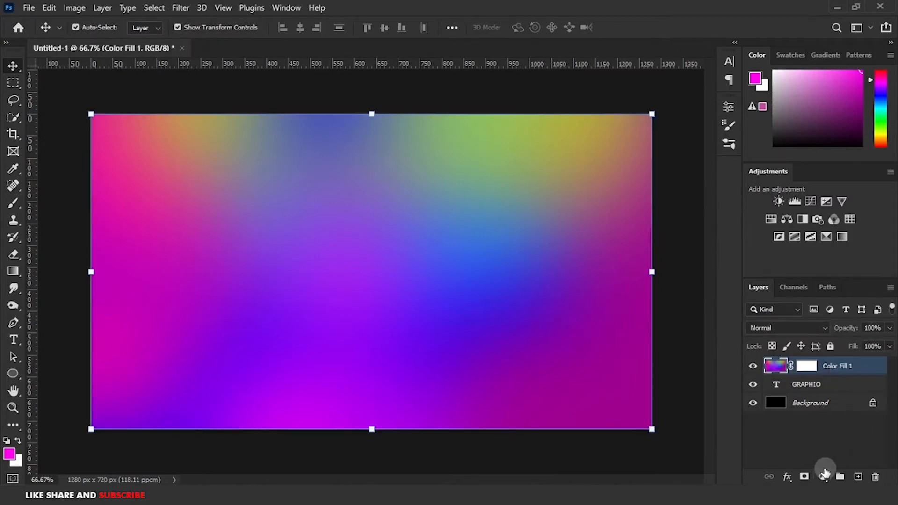
{"action": "left_click", "coordinate": [823, 476]}
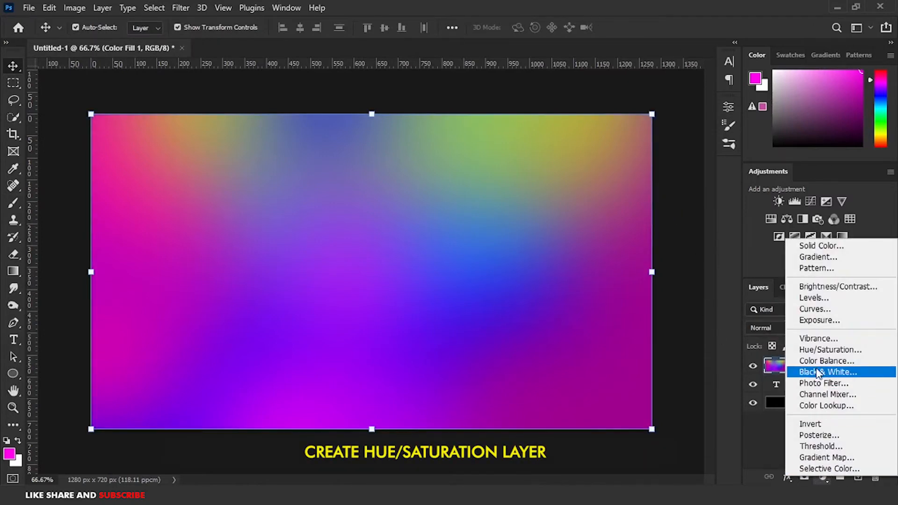
{"action": "left_click", "coordinate": [817, 350]}
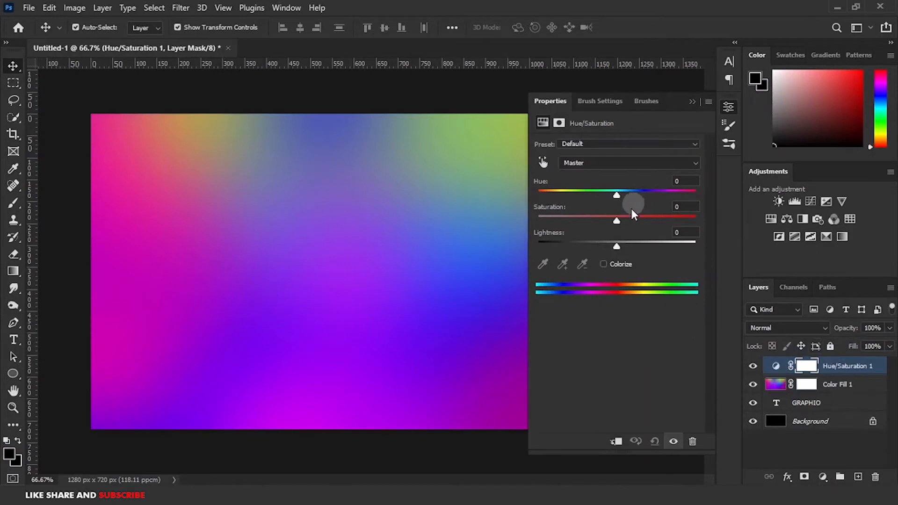
Set the Hue/Saturation adjustment to hue -4, saturation +63 and lightness -2, then close its properties.
{"action": "left_click_drag", "start_coordinate": [615, 220], "coordinate": [656, 222]}
{"action": "mouse_move", "coordinate": [619, 198]}
{"action": "left_mouse_down"}
{"action": "mouse_move", "coordinate": [632, 198]}
{"action": "mouse_move", "coordinate": [602, 204]}
{"action": "mouse_move", "coordinate": [613, 204]}
{"action": "left_mouse_up"}
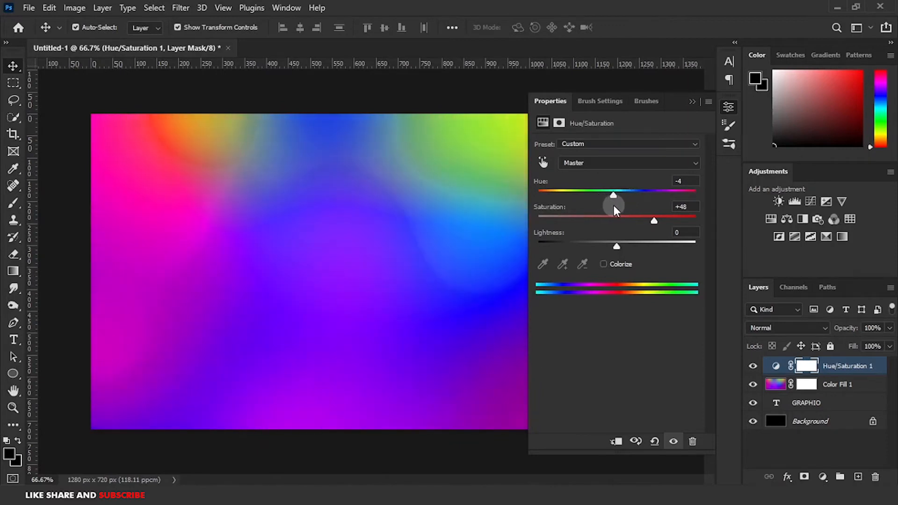
{"action": "left_click_drag", "start_coordinate": [617, 245], "coordinate": [666, 224]}
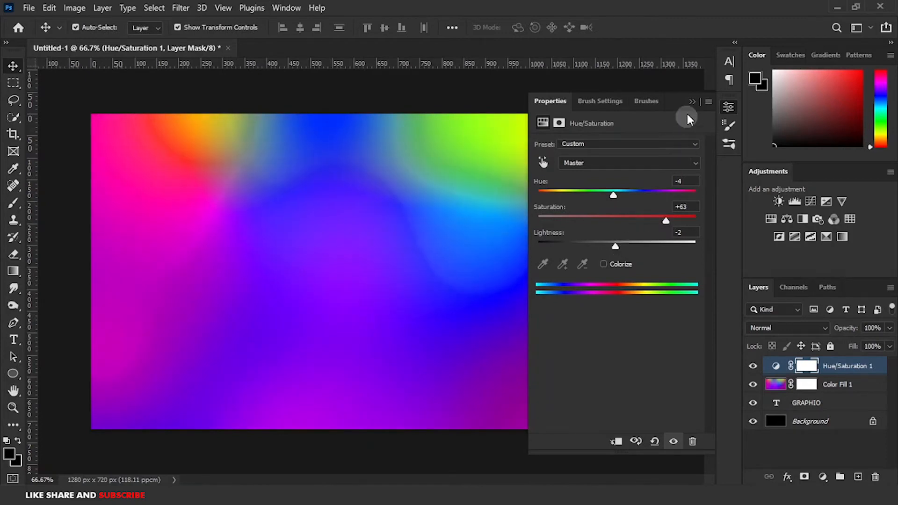
{"action": "left_click", "coordinate": [692, 102]}
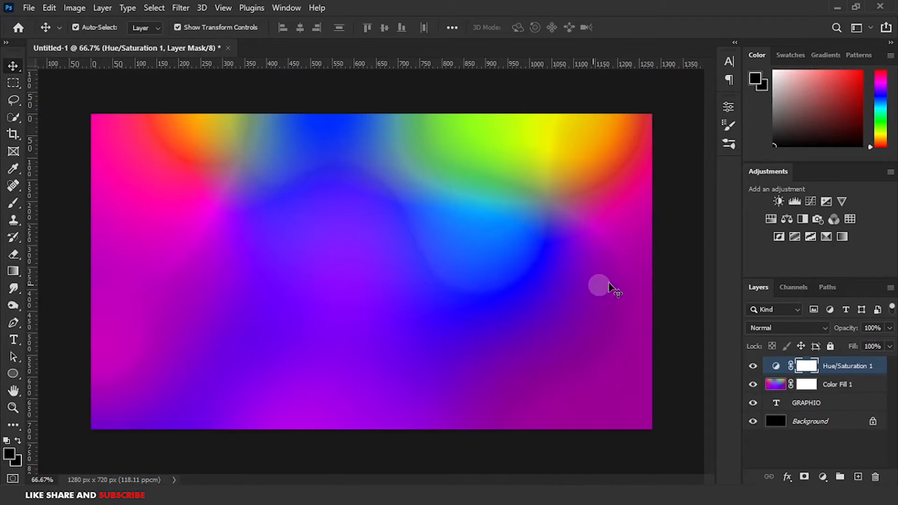
Select the Hue/Saturation 1 and Color Fill 1 layers together and convert them into one smart object.
{"action": "left_click", "coordinate": [680, 255]}
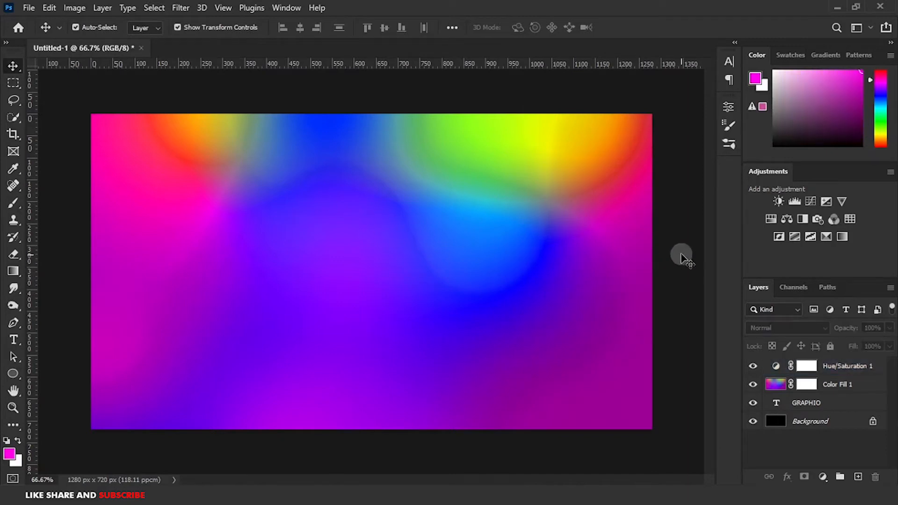
{"action": "left_click", "coordinate": [824, 367]}
{"action": "left_click", "coordinate": [843, 386], "text": "ctrl"}
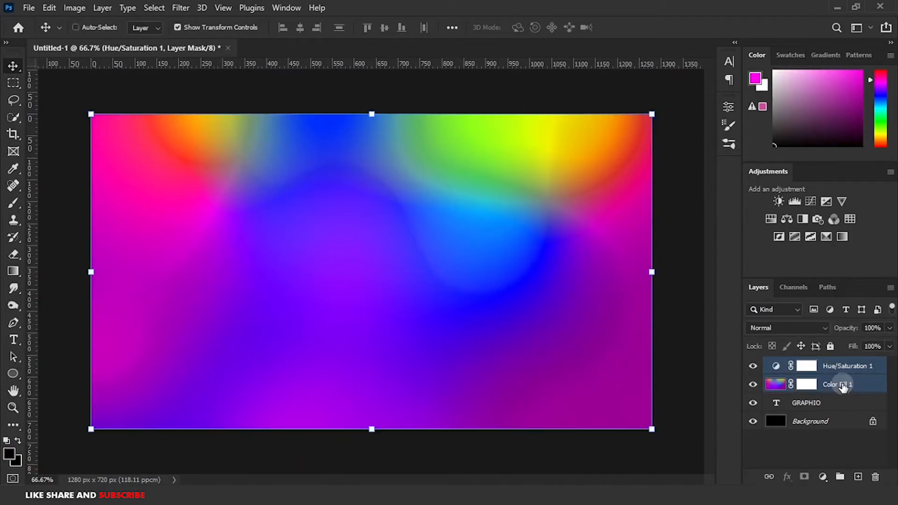
{"action": "right_click", "coordinate": [834, 389]}
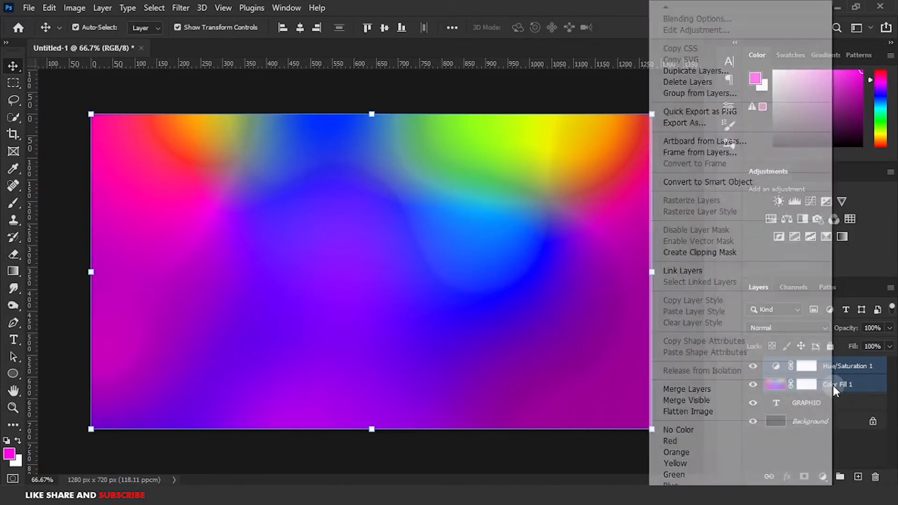
{"action": "left_click", "coordinate": [696, 184]}
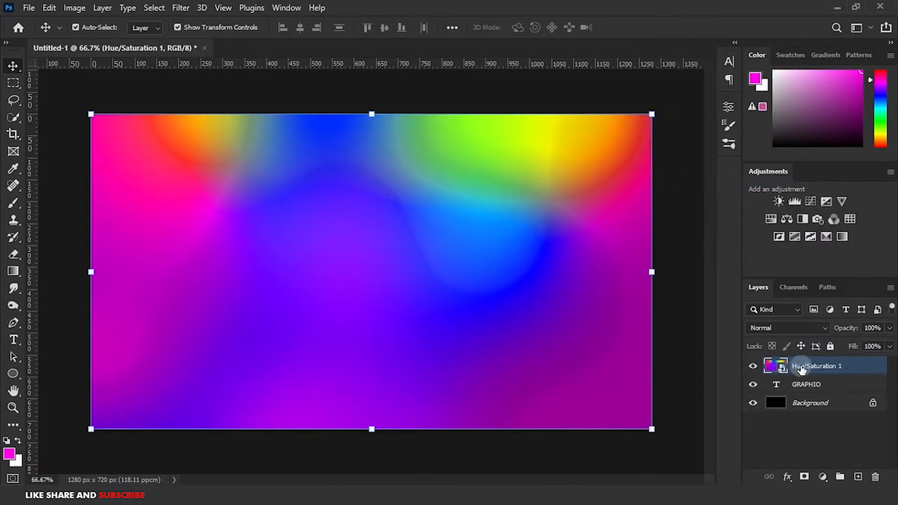
Convert the GRAPHIO text layer to a smart object.
{"action": "left_click", "coordinate": [804, 387]}
{"action": "left_click", "coordinate": [807, 387]}
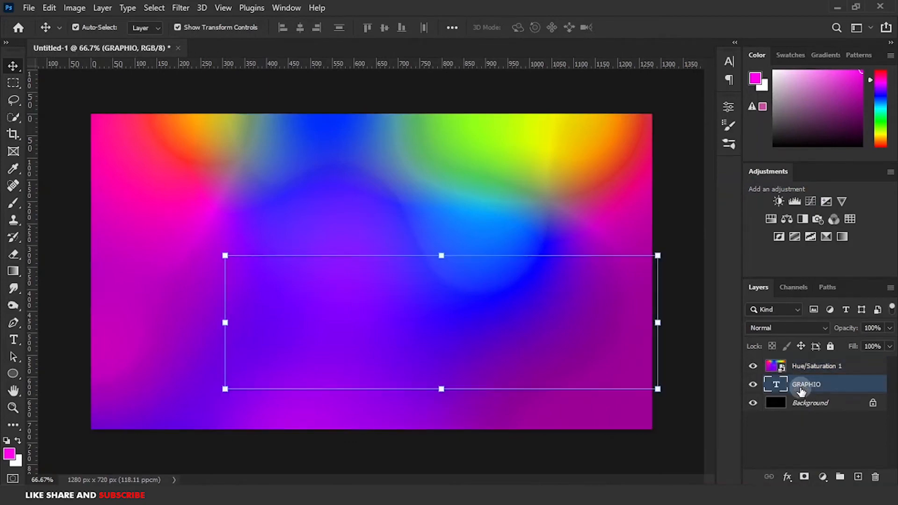
{"action": "right_click", "coordinate": [802, 389]}
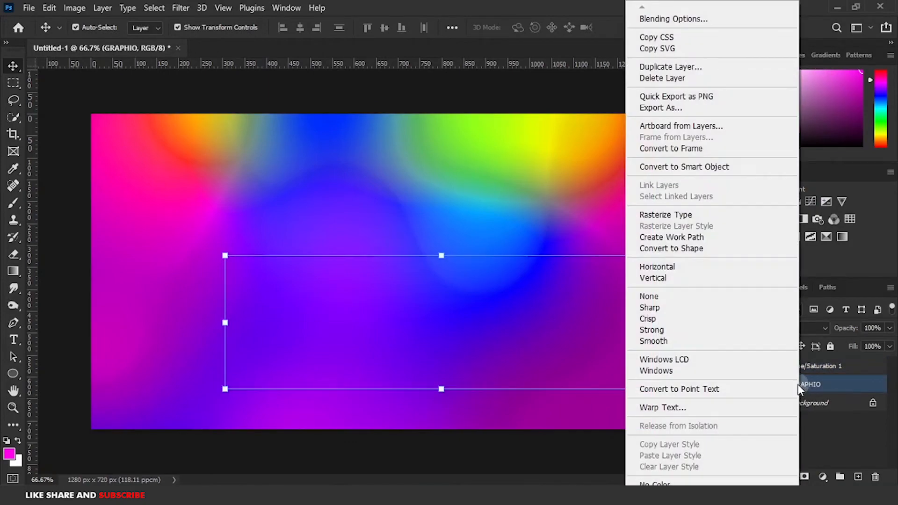
{"action": "left_click", "coordinate": [674, 166]}
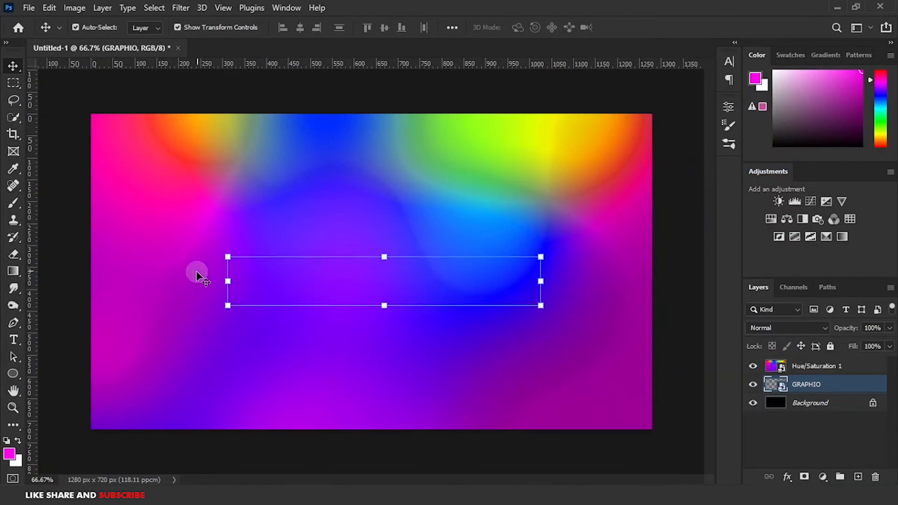
Create a clipping mask so the Hue/Saturation 1 smart object is clipped to the GRAPHIO layer.
{"action": "left_click", "coordinate": [802, 368]}
{"action": "right_click", "coordinate": [805, 368]}
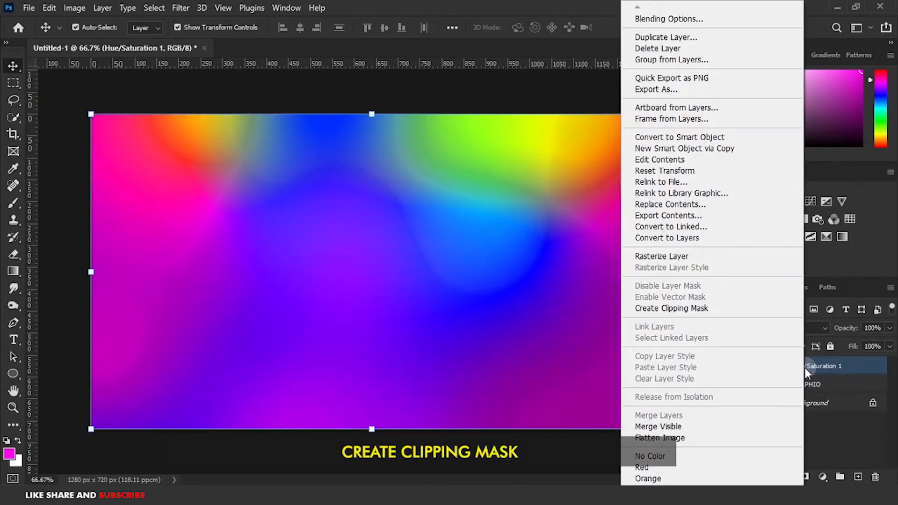
{"action": "left_click", "coordinate": [660, 308]}
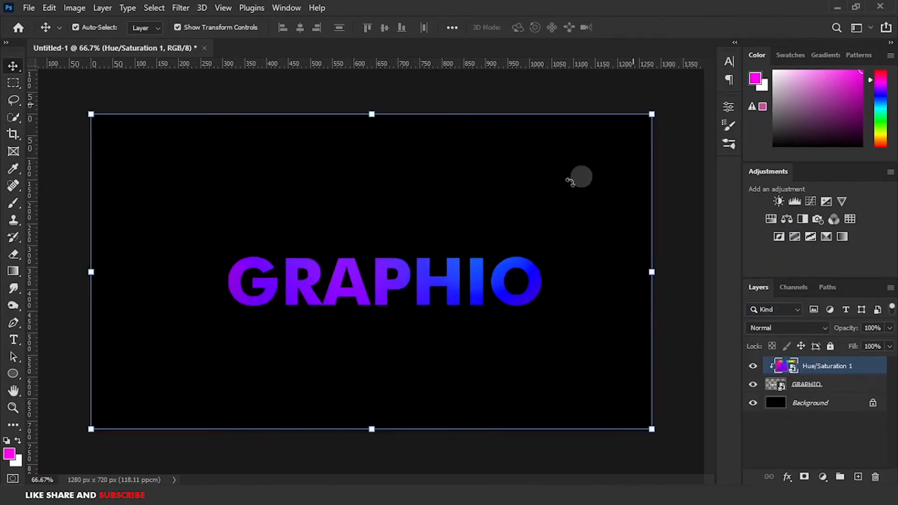
Open the Timeline panel and create a video timeline for the document.
{"action": "key", "text": "ctrl+t"}
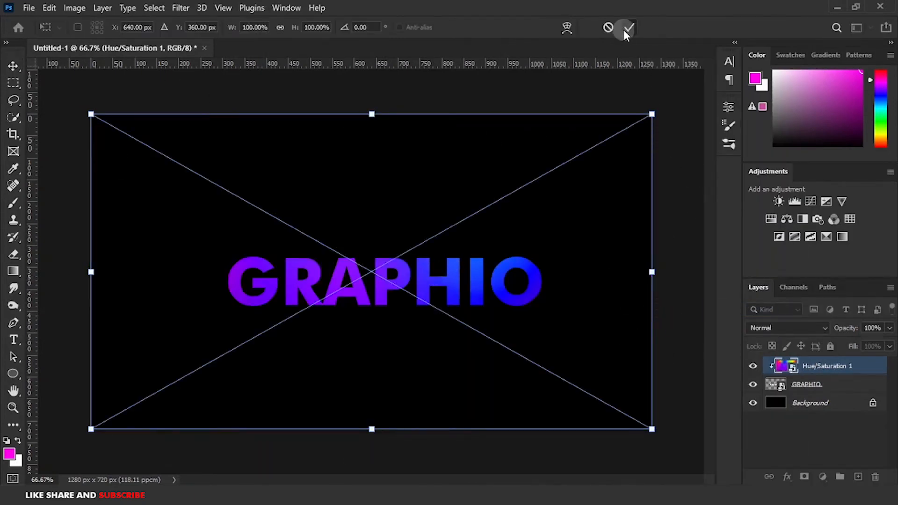
{"action": "left_click", "coordinate": [629, 29]}
{"action": "left_click", "coordinate": [279, 7]}
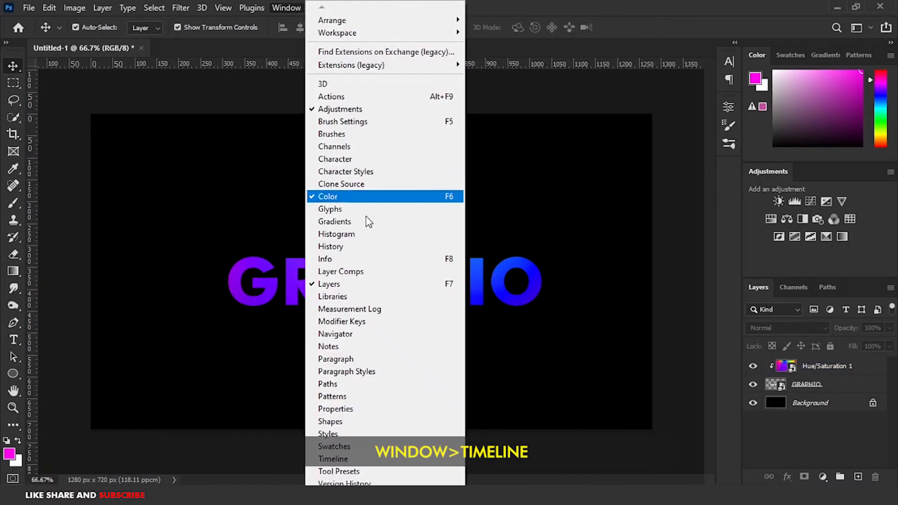
{"action": "left_click", "coordinate": [342, 460]}
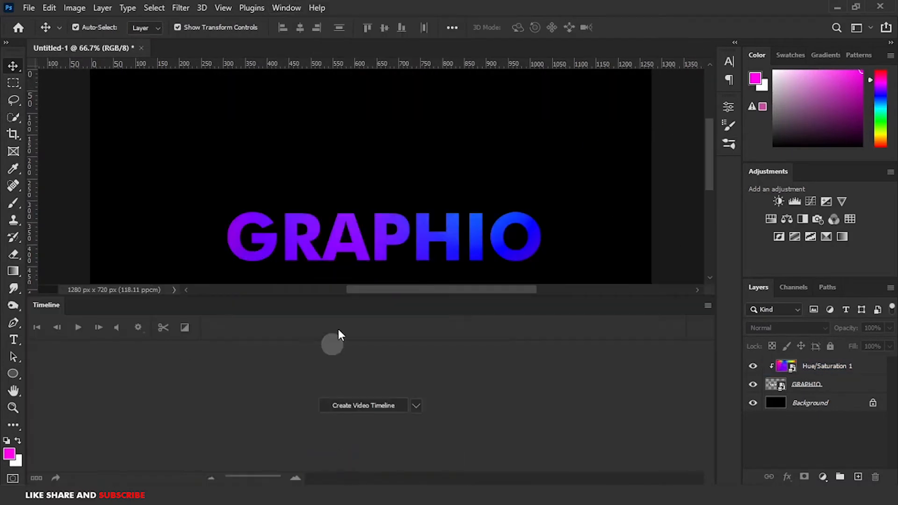
{"action": "scroll", "coordinate": [404, 199], "scroll_direction": "down", "scroll_amount": 3}
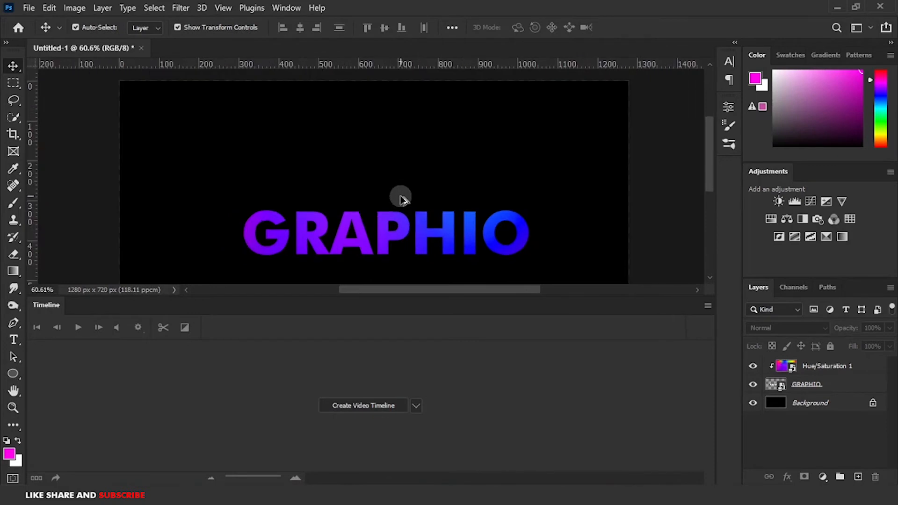
{"action": "left_click", "coordinate": [352, 403]}
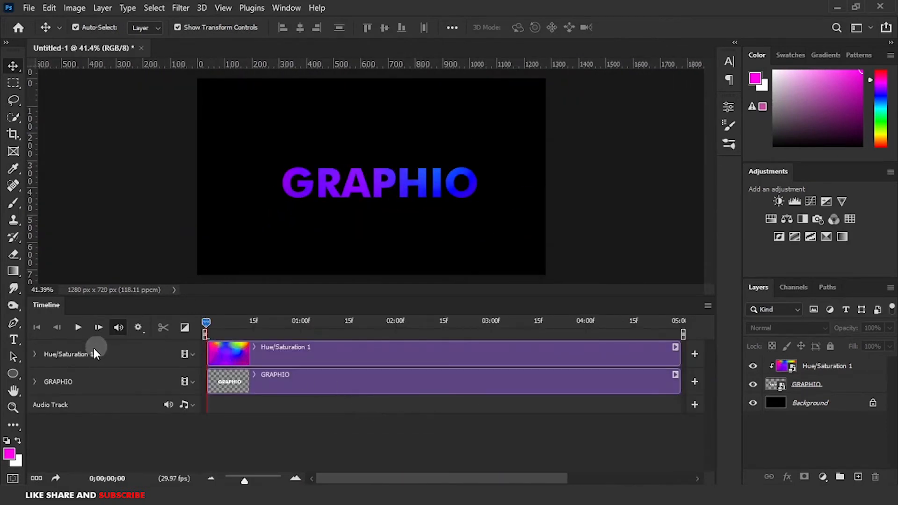
Expand the Hue/Saturation 1 track and enable Transform keyframing at the start of the timeline.
{"action": "left_click", "coordinate": [35, 354]}
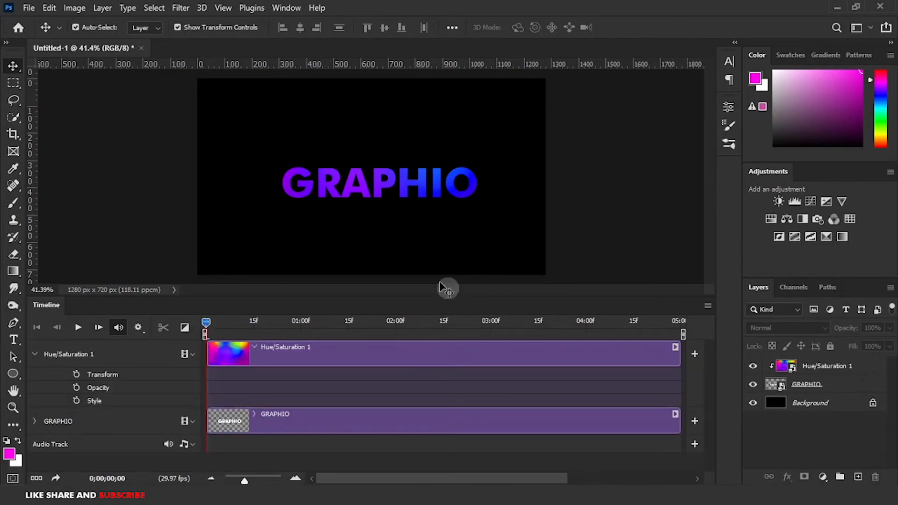
{"action": "left_click", "coordinate": [321, 181]}
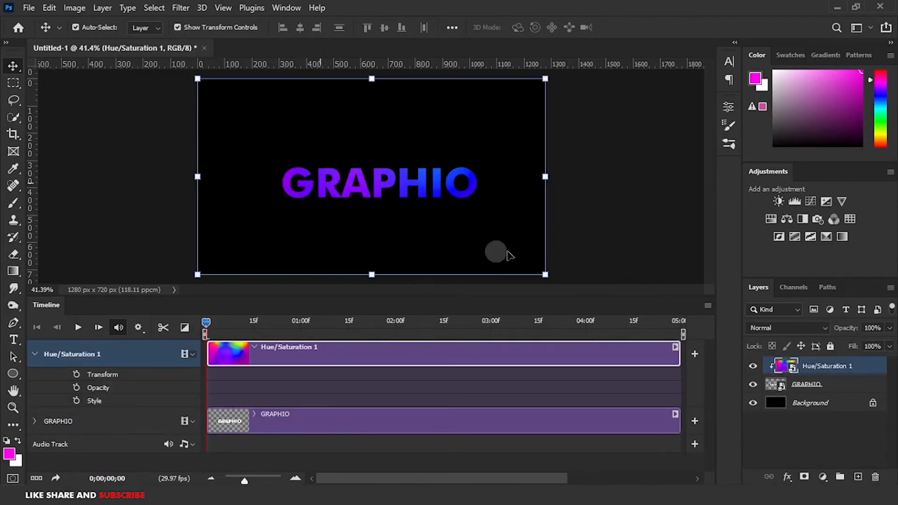
{"action": "left_click", "coordinate": [76, 374]}
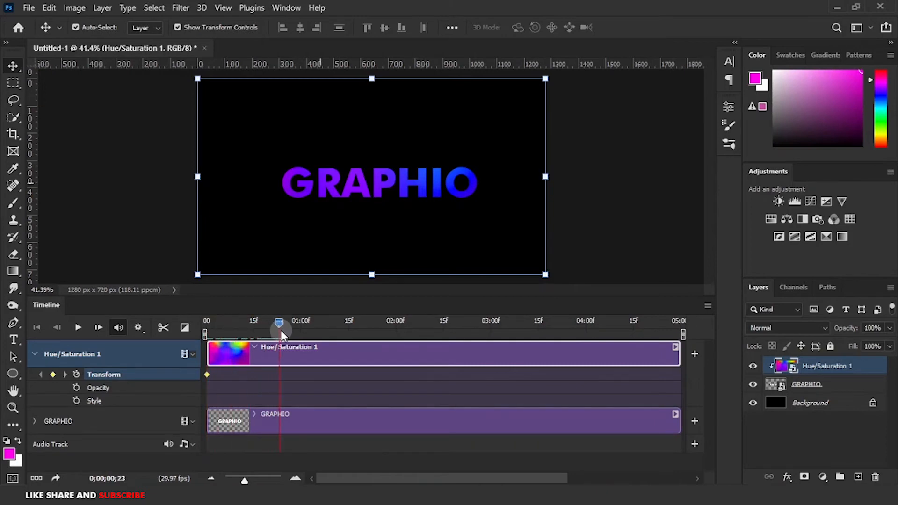
At about 23 frames, rotate the gradient smart object to about 64° with Free Transform and commit.
{"action": "key", "text": "ctrl+t"}
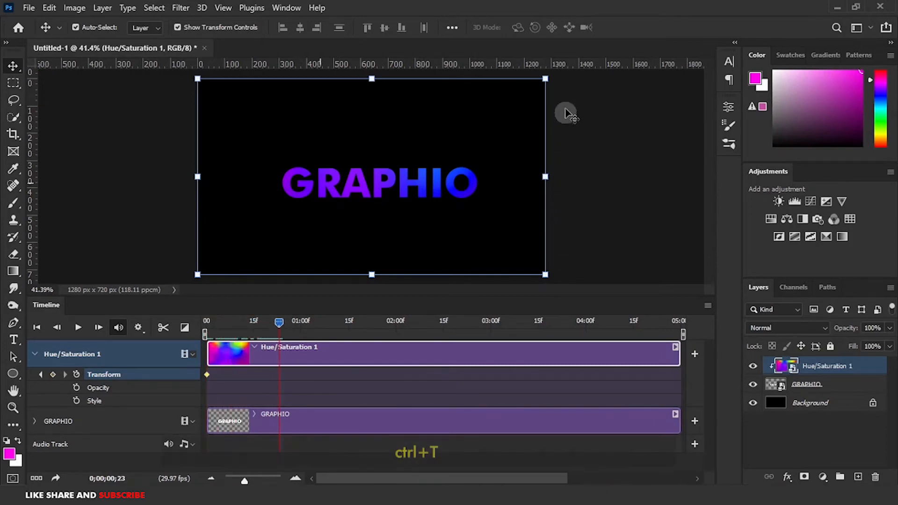
{"action": "left_click_drag", "start_coordinate": [556, 78], "coordinate": [541, 299]}
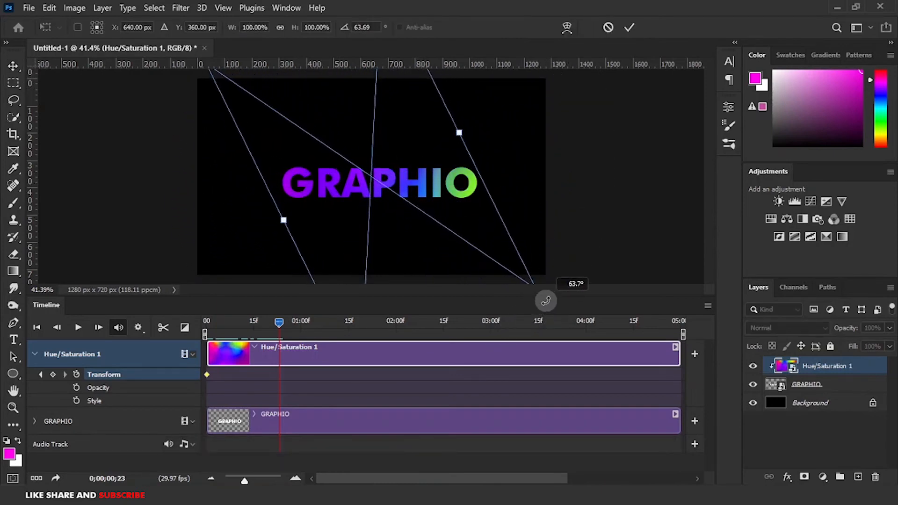
{"action": "left_click", "coordinate": [629, 27]}
Move the playhead to 1 second 20 frames and stretch the gradient smart object wider with Free Transform.
{"action": "left_click", "coordinate": [363, 313]}
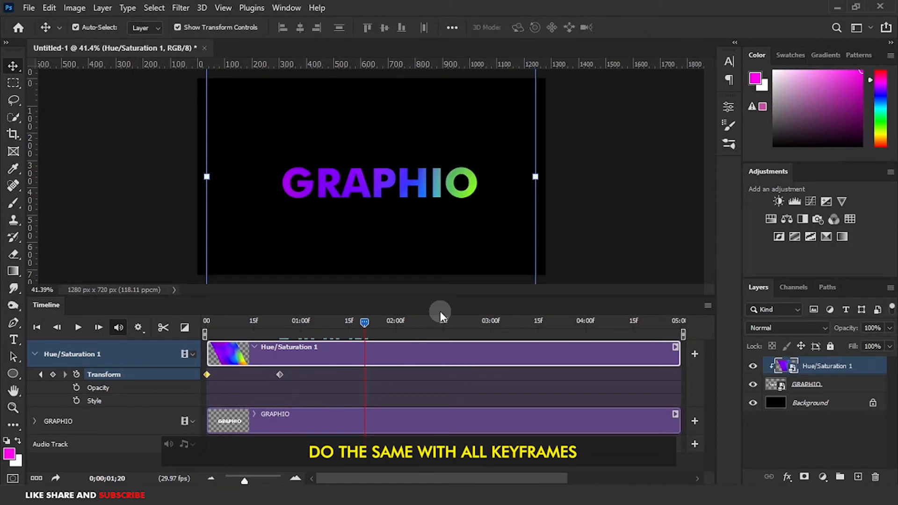
{"action": "key", "text": "ctrl+t"}
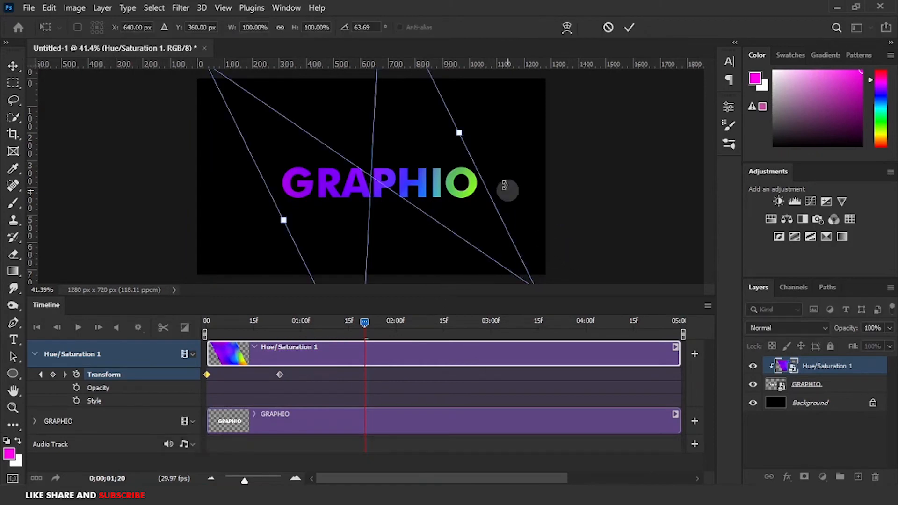
{"action": "left_click_drag", "start_coordinate": [277, 226], "coordinate": [150, 311]}
{"action": "left_click_drag", "start_coordinate": [461, 132], "coordinate": [571, 77]}
{"action": "left_click", "coordinate": [631, 28]}
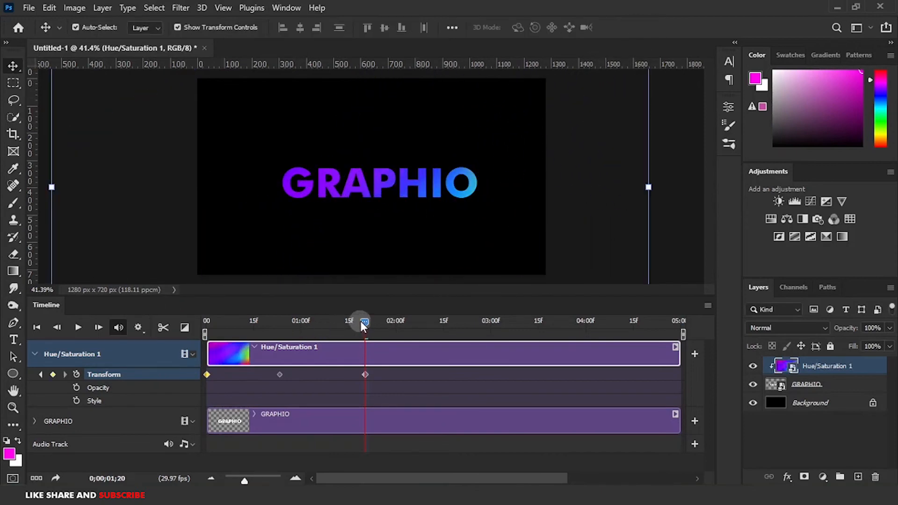
At 2 seconds 18 frames, rotate the gradient to about 169° and stretch its height to about 252%.
{"action": "scroll", "coordinate": [431, 266], "scroll_direction": "down", "scroll_amount": 5}
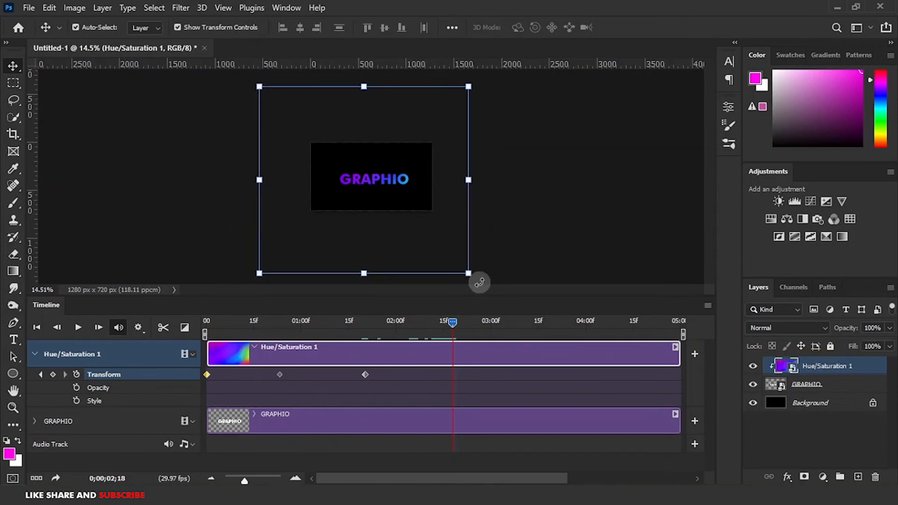
{"action": "left_click", "coordinate": [479, 283]}
{"action": "left_click_drag", "start_coordinate": [477, 194], "coordinate": [349, 322]}
{"action": "left_click_drag", "start_coordinate": [361, 217], "coordinate": [379, 263]}
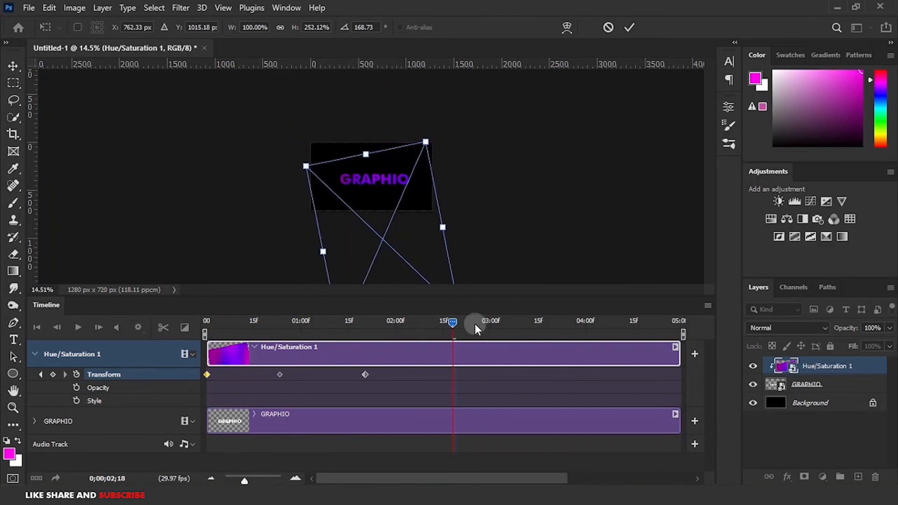
{"action": "left_click", "coordinate": [630, 27]}
At 3 seconds 13 frames, rotate the gradient smart object to about -168° and reposition and reshape it with Free Transform.
{"action": "left_click_drag", "start_coordinate": [453, 323], "coordinate": [500, 323]}
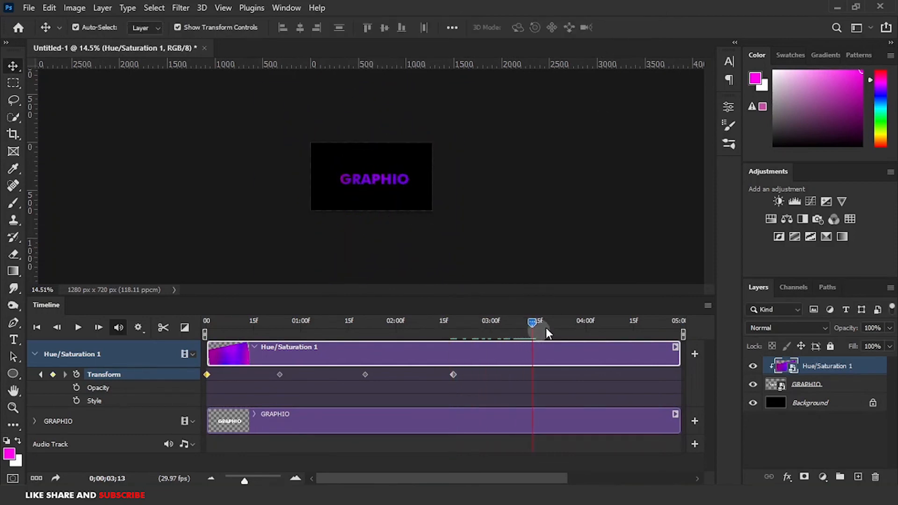
{"action": "key", "text": "ctrl+t"}
{"action": "left_click_drag", "start_coordinate": [431, 134], "coordinate": [471, 163]}
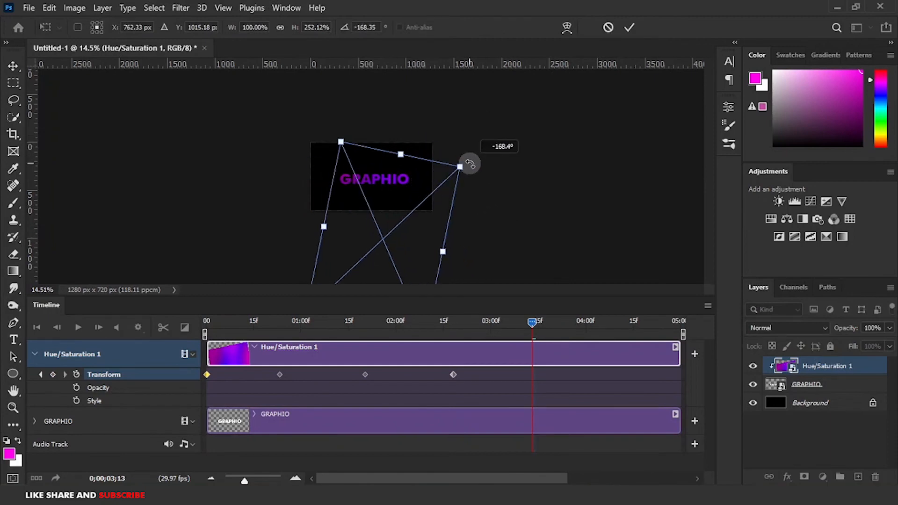
{"action": "left_click_drag", "start_coordinate": [383, 243], "coordinate": [395, 190]}
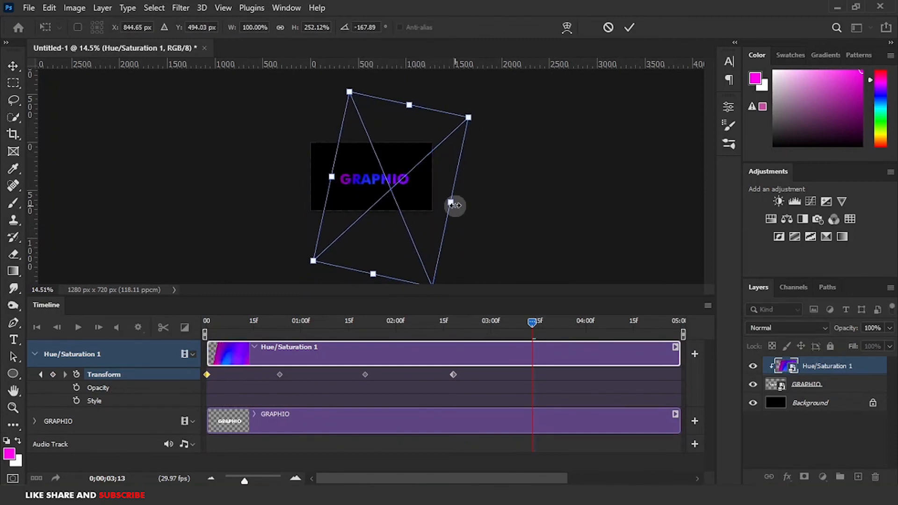
{"action": "left_click_drag", "start_coordinate": [456, 205], "coordinate": [505, 211]}
{"action": "left_click_drag", "start_coordinate": [332, 177], "coordinate": [365, 214]}
{"action": "left_click", "coordinate": [629, 27]}
At 4 seconds 10 frames, move the gradient smart object up and to the left with Free Transform and commit.
{"action": "left_click_drag", "start_coordinate": [533, 322], "coordinate": [569, 325]}
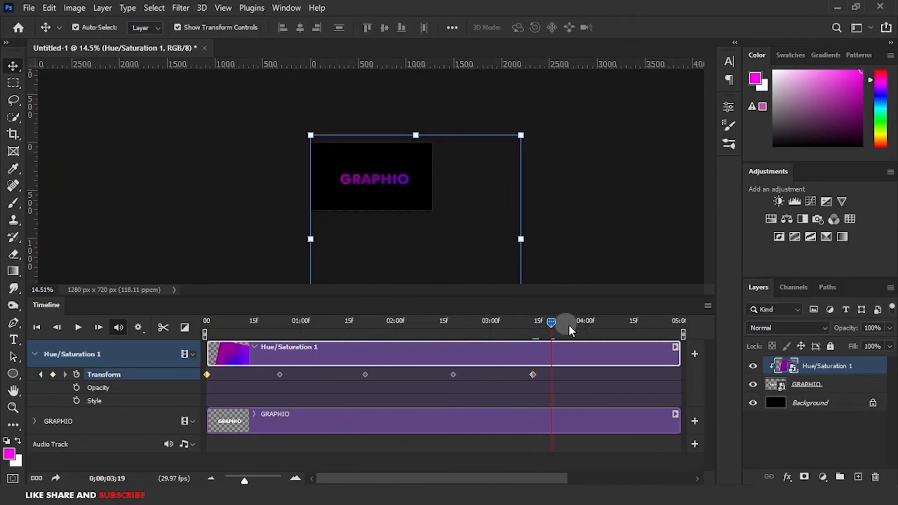
{"action": "left_click", "coordinate": [401, 183]}
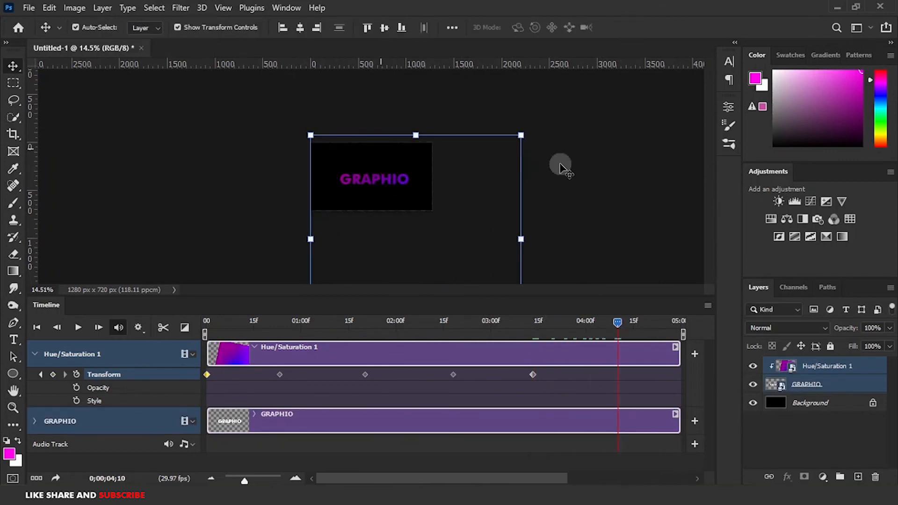
{"action": "left_click", "coordinate": [564, 217]}
{"action": "left_click", "coordinate": [380, 177]}
{"action": "left_click", "coordinate": [521, 172]}
{"action": "left_click_drag", "start_coordinate": [356, 182], "coordinate": [305, 127]}
{"action": "left_click", "coordinate": [630, 27]}
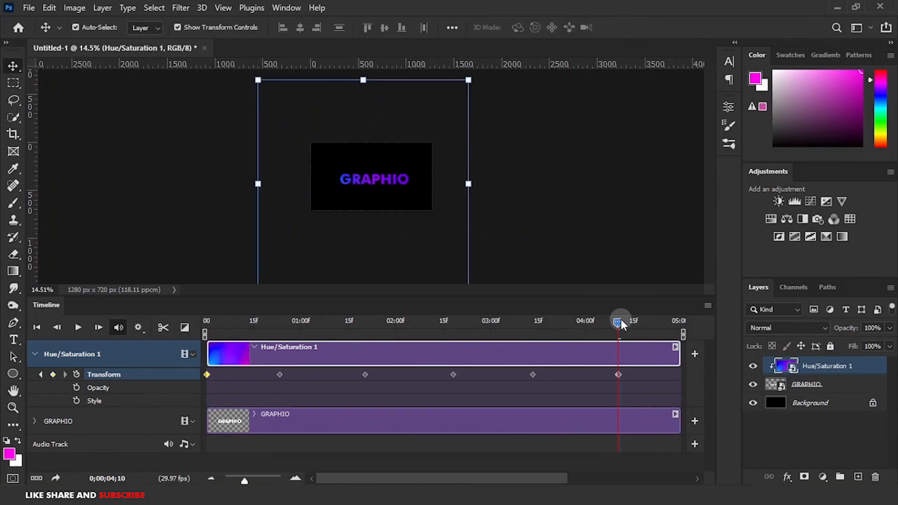
At the end of the timeline, move the gradient and scale it to about 160% width and 250% height.
{"action": "left_click_drag", "start_coordinate": [618, 322], "coordinate": [689, 343]}
{"action": "key", "text": "ctrl+t"}
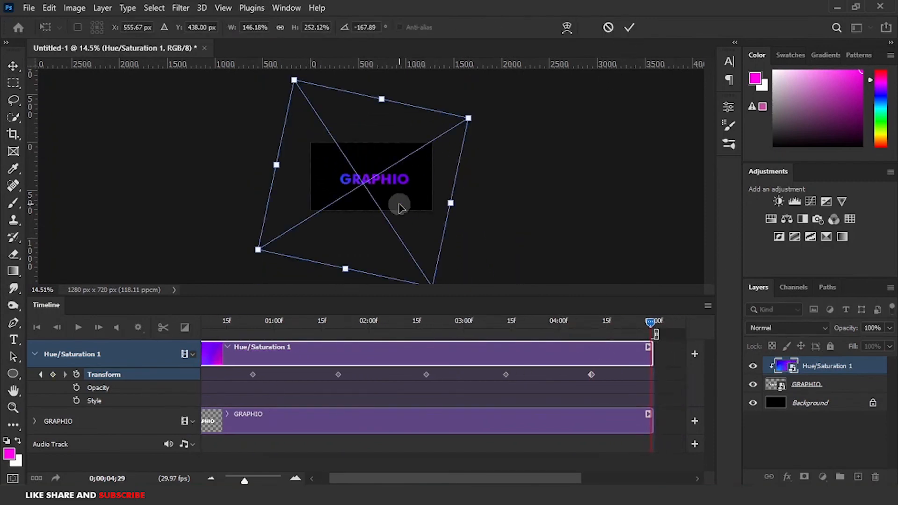
{"action": "left_click_drag", "start_coordinate": [367, 176], "coordinate": [371, 116]}
{"action": "left_click_drag", "start_coordinate": [408, 215], "coordinate": [358, 188]}
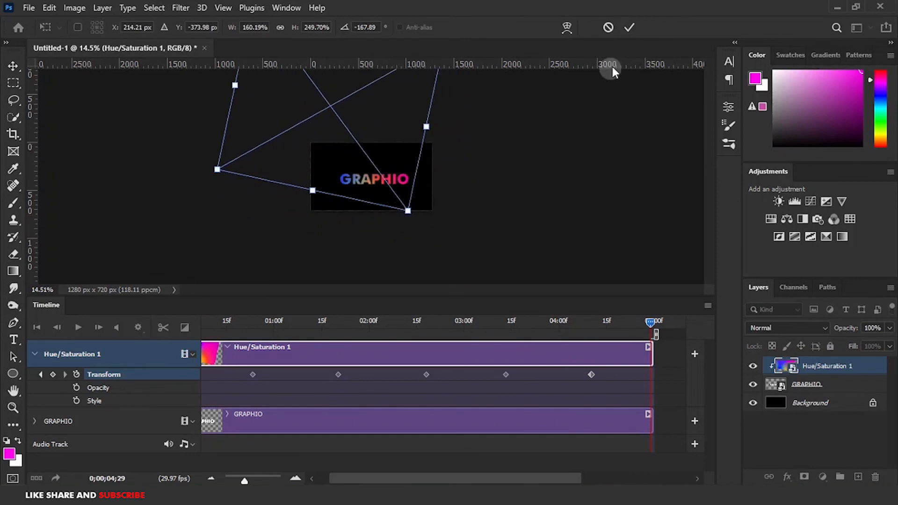
{"action": "left_click", "coordinate": [635, 27]}
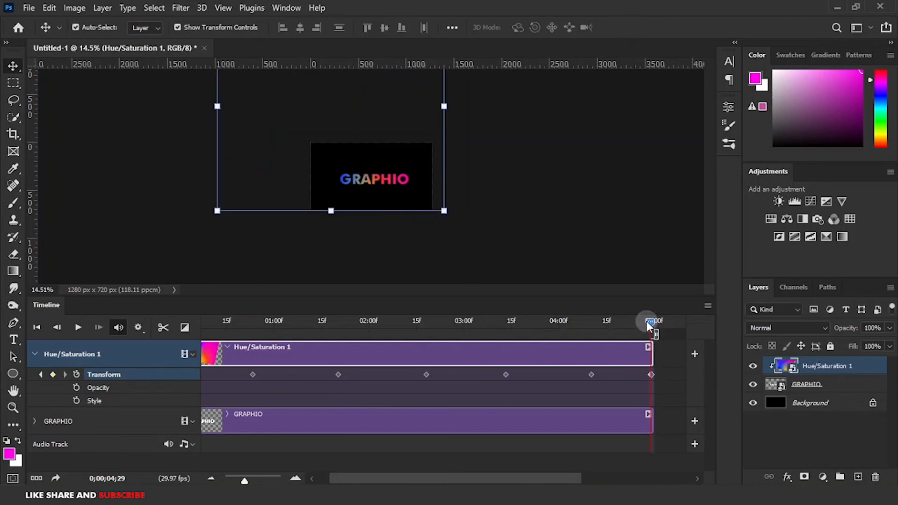
Return the playhead to the start, zoom in on the canvas, and play the animation preview.
{"action": "left_click_drag", "start_coordinate": [649, 322], "coordinate": [542, 323]}
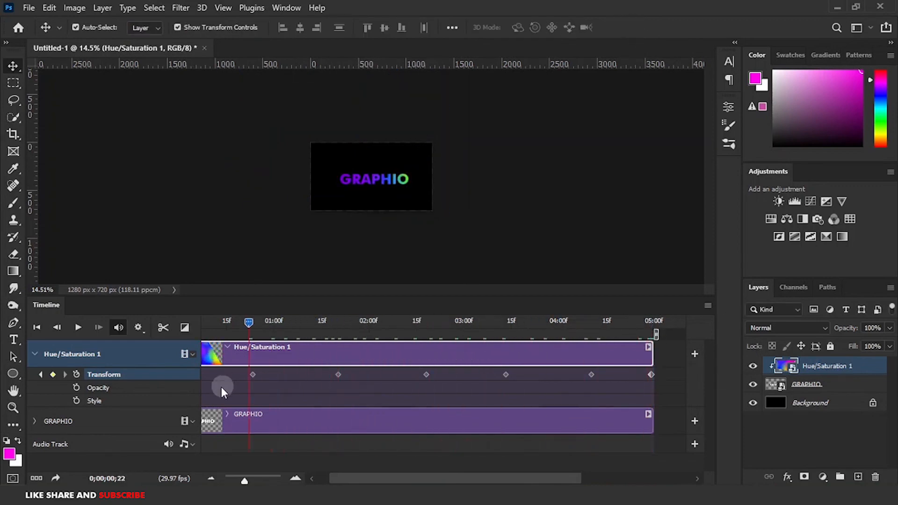
{"action": "key", "text": "Home"}
{"action": "scroll", "coordinate": [338, 173], "scroll_direction": "up", "scroll_amount": 11}
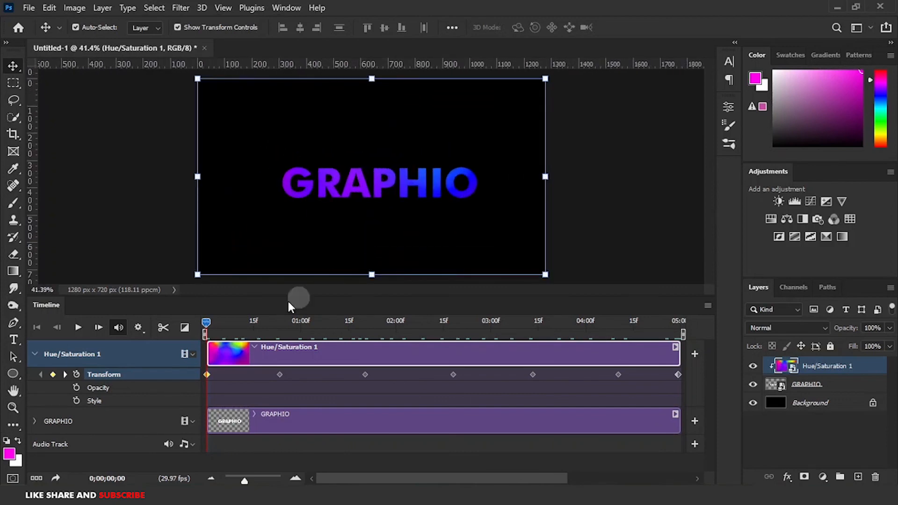
{"action": "left_click", "coordinate": [78, 328]}
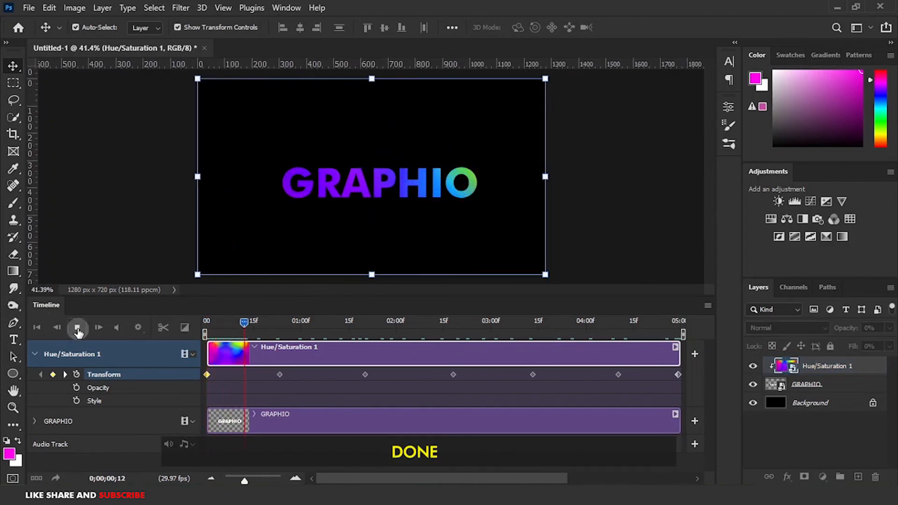